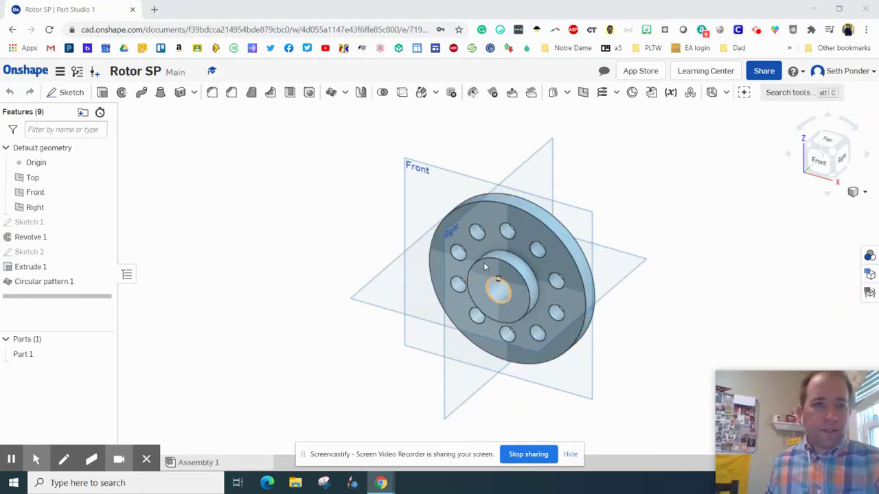
Create a new document named "Rotor SP" in the Beginner folder
left_click(26, 70)
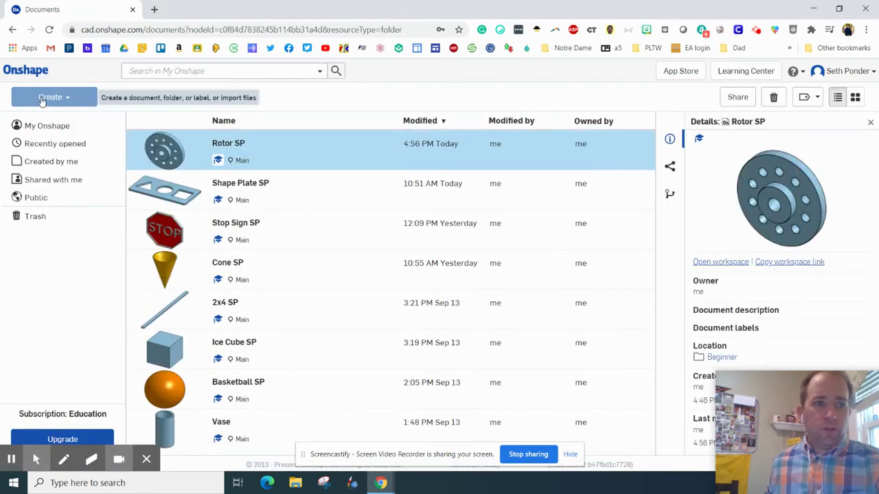
left_click(41, 100)
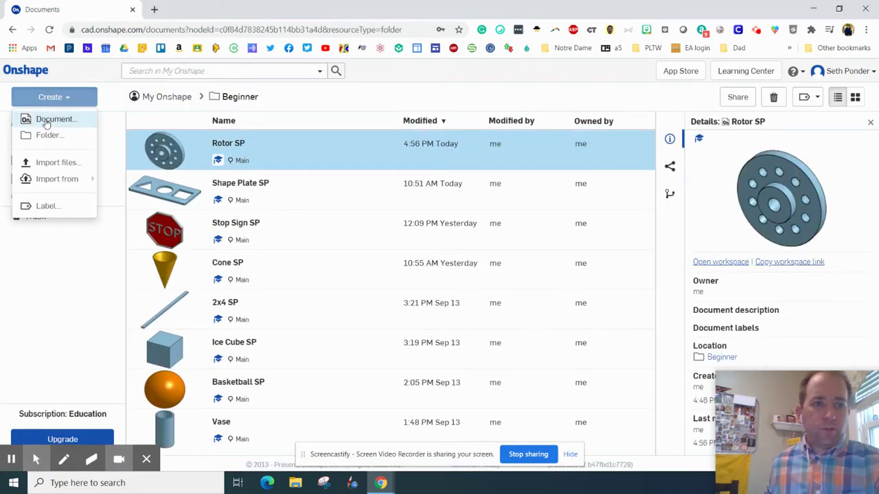
left_click(31, 118)
type("Rotor SP")
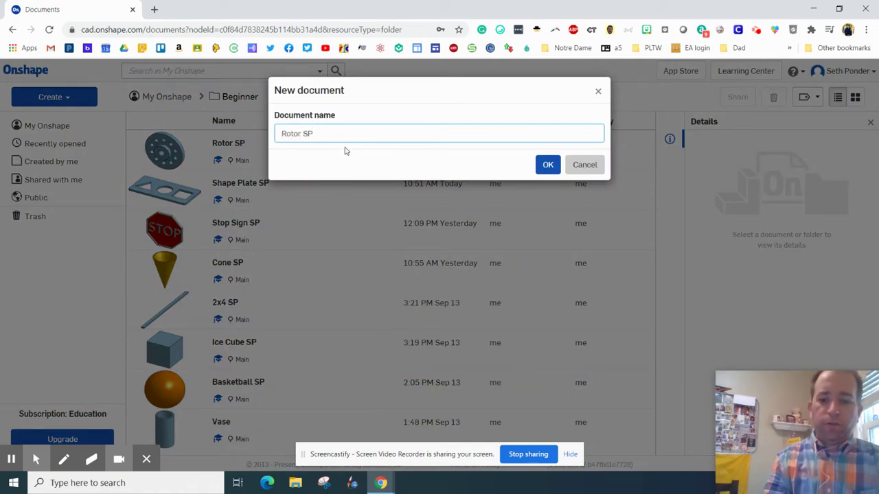
key("Return")
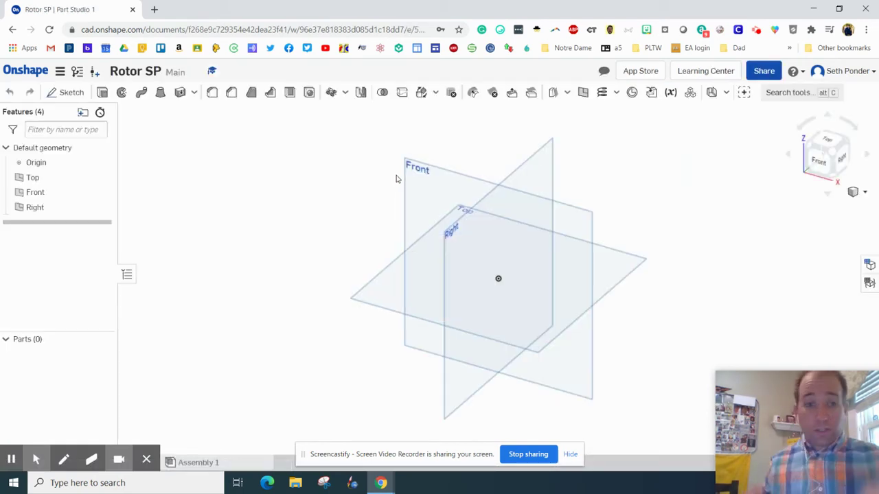
Start a sketch on the Right plane and view it face-on
left_click(461, 229)
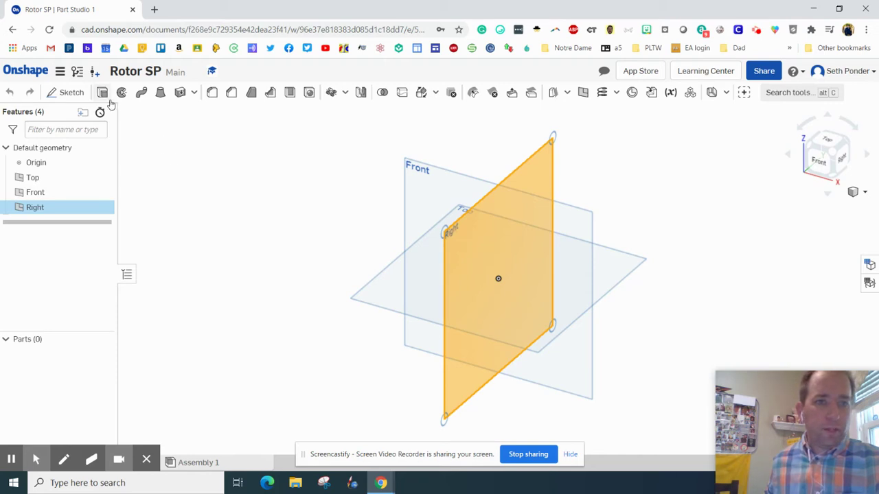
left_click(68, 92)
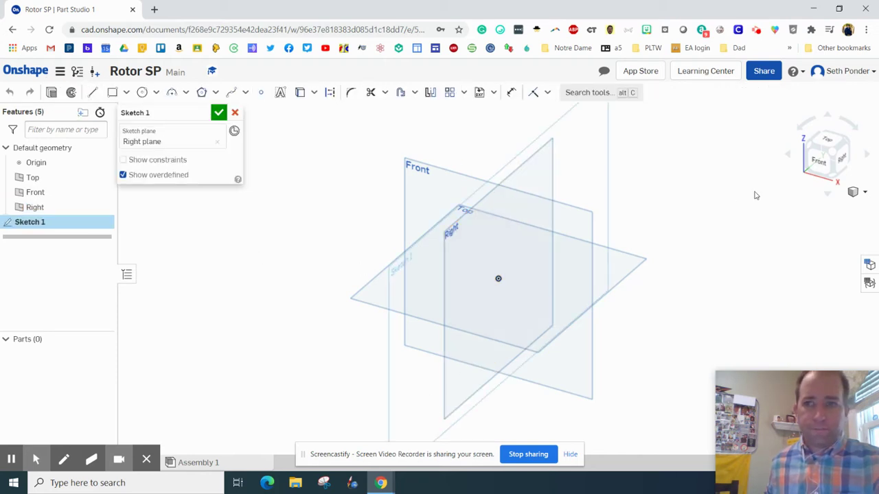
left_click(845, 158)
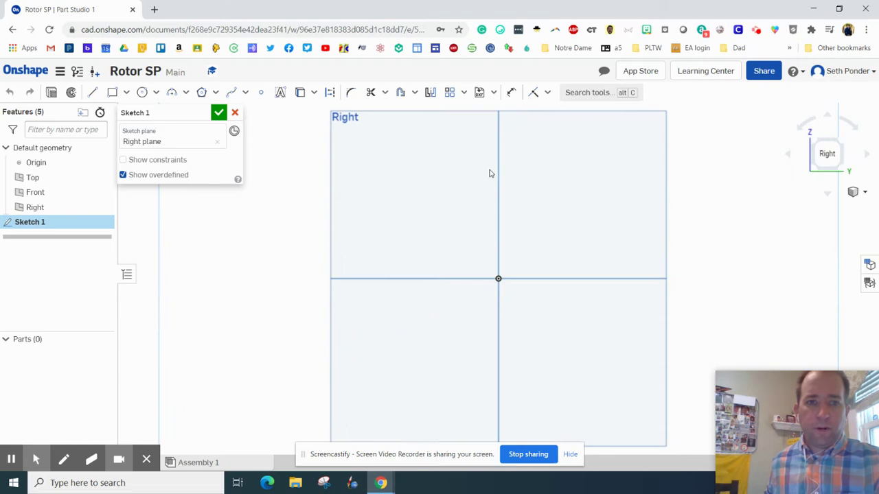
Sketch an L-shaped line profile from the origin: about 1 in up, 1.27 across, 1.5 up, 0.81 across, 2.5 down and back along the base
left_click(92, 92)
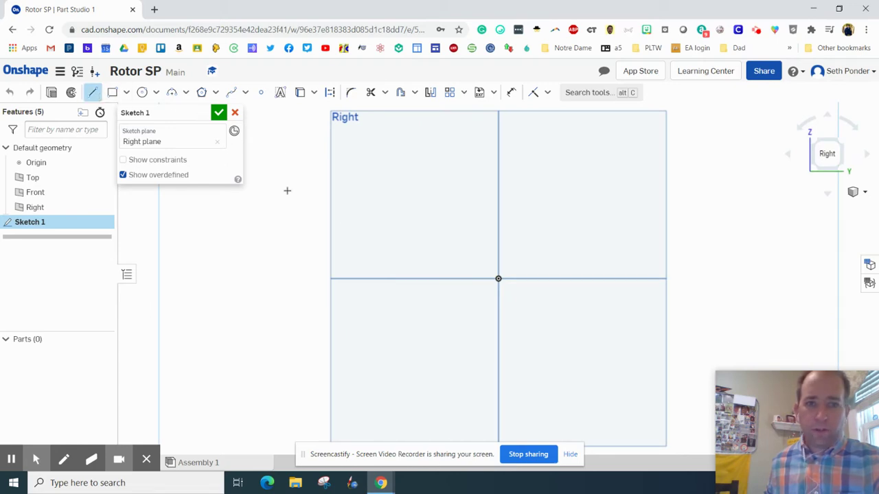
left_click(499, 278)
left_click(499, 222)
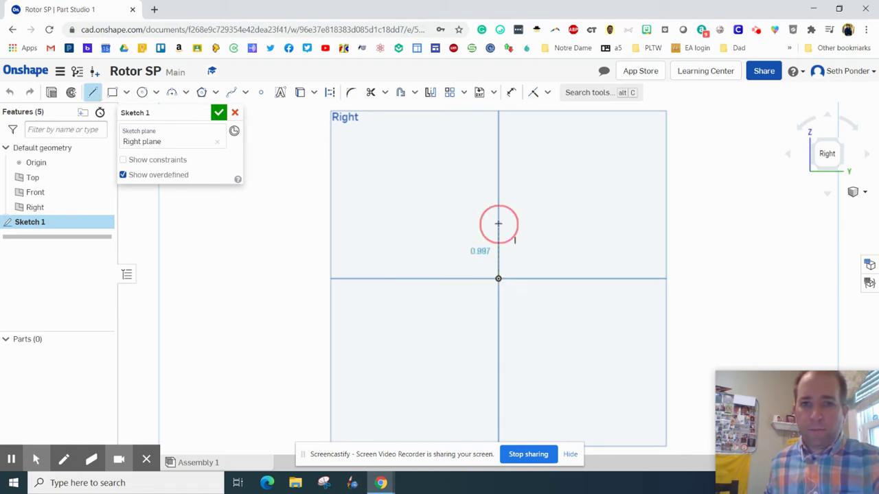
left_click(570, 222)
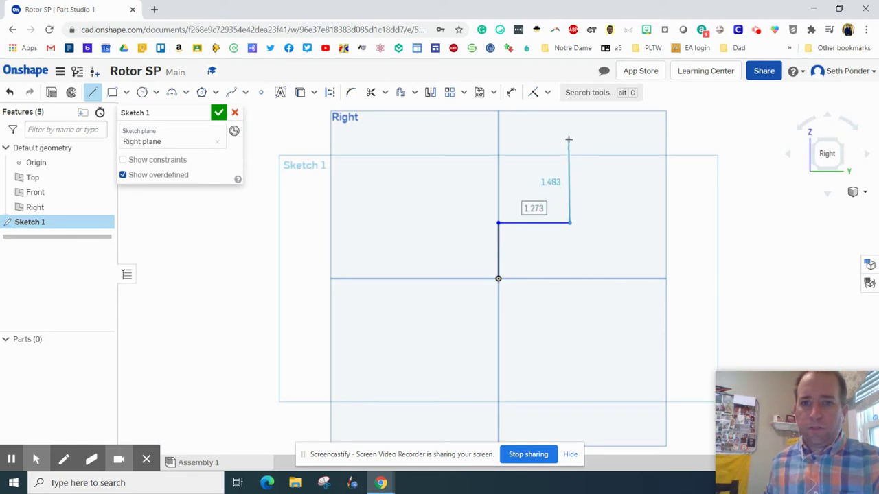
left_click(568, 138)
left_click(614, 138)
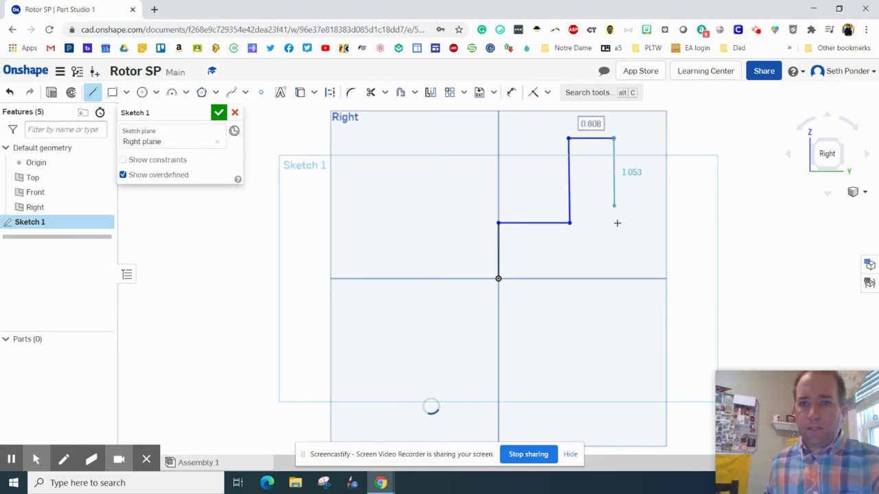
left_click(618, 278)
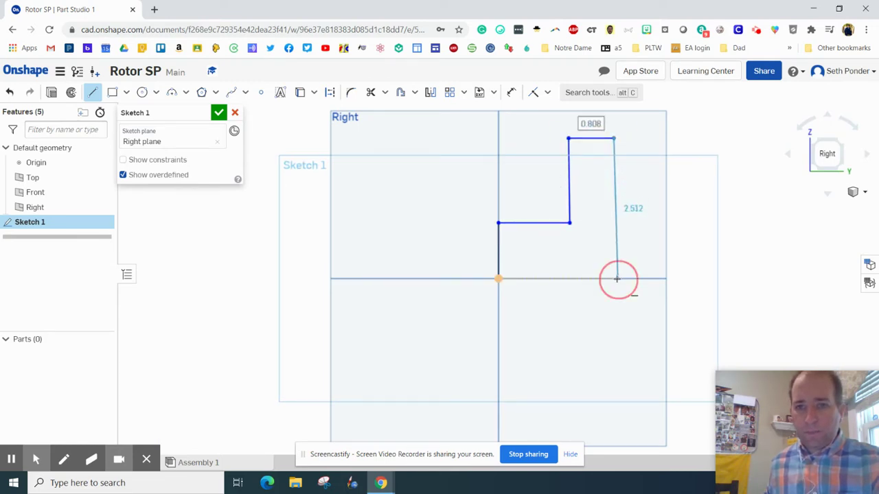
left_click(498, 278)
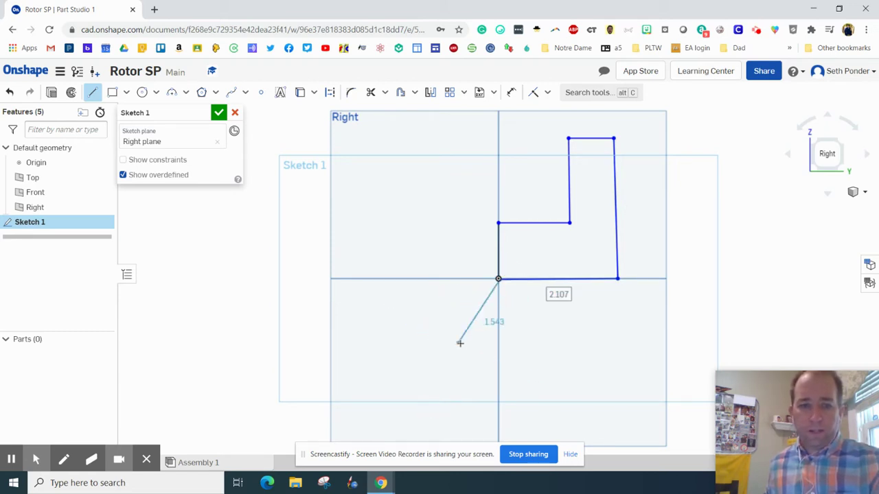
key("Escape")
Delete the profile's bottom line that misses the origin and redraw it from the lower outer corner exactly to the origin, about 2.13 in long
scroll(489, 269, "up", 5)
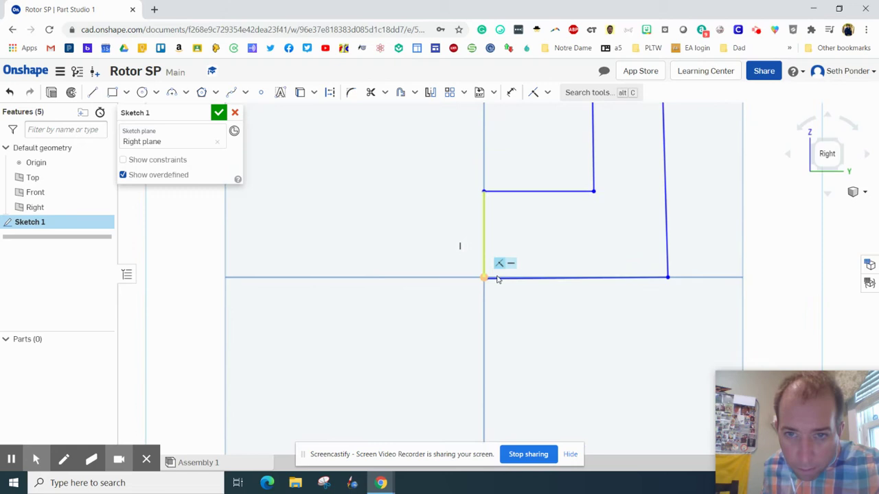
scroll(474, 270, "up", 5)
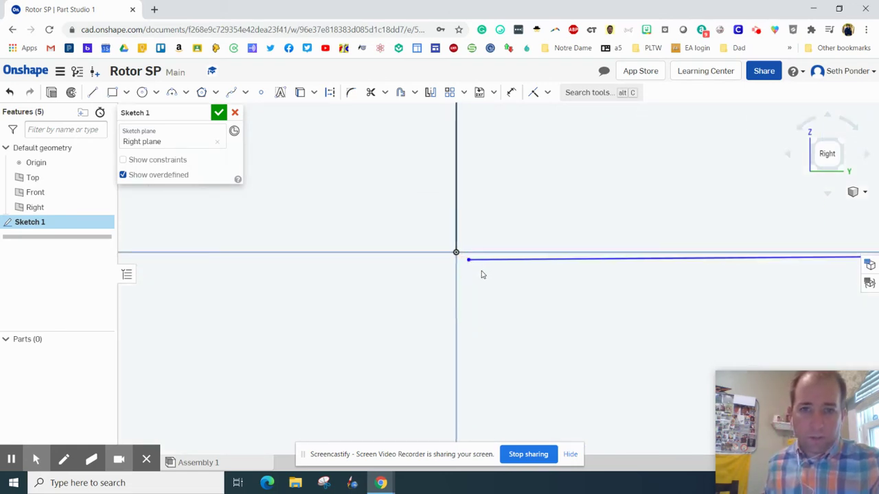
left_click(540, 264)
key("Delete")
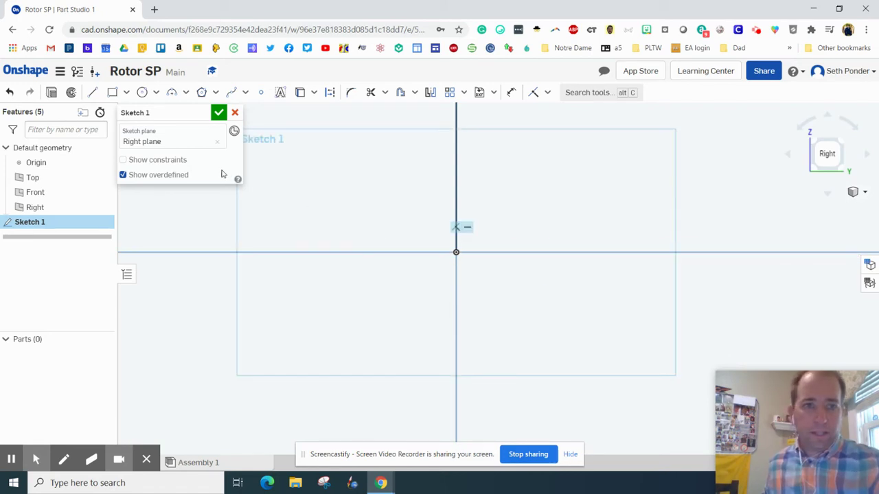
left_click(94, 94)
scroll(628, 240, "down", 5)
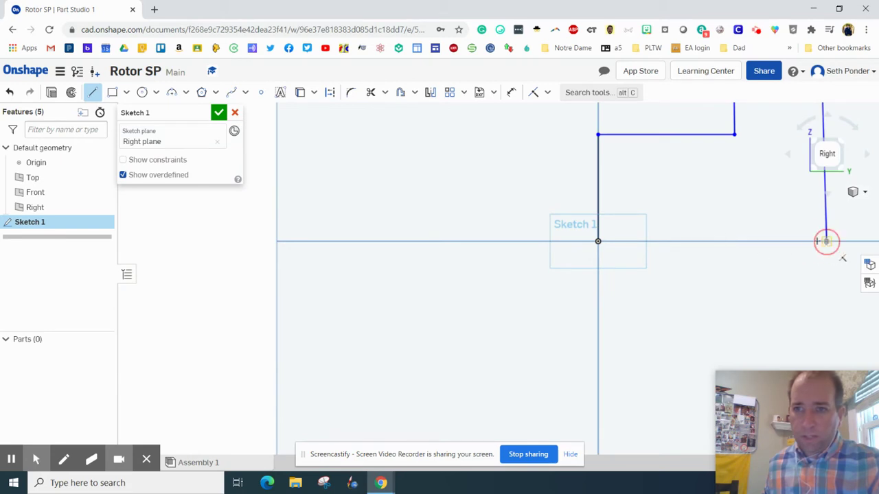
left_click(827, 241)
left_click(598, 241)
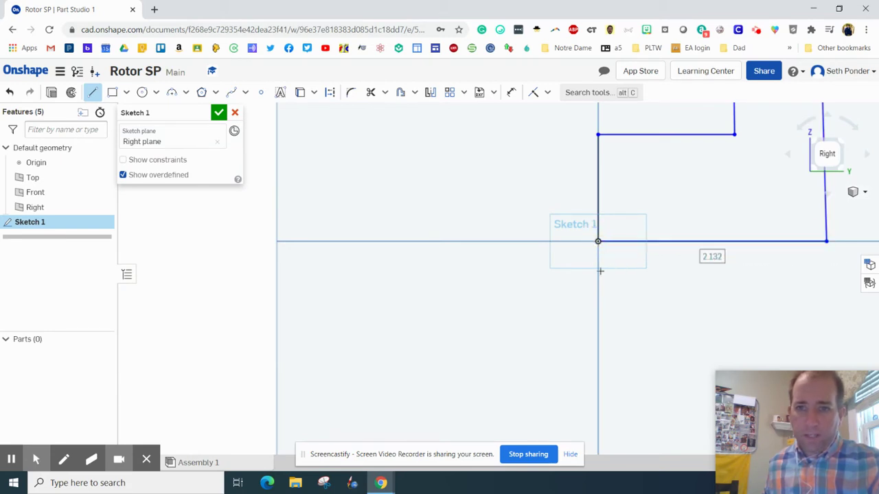
Sketch a separate horizontal line about 2.87 in long below the profile, extending past both of its ends
left_click(558, 323)
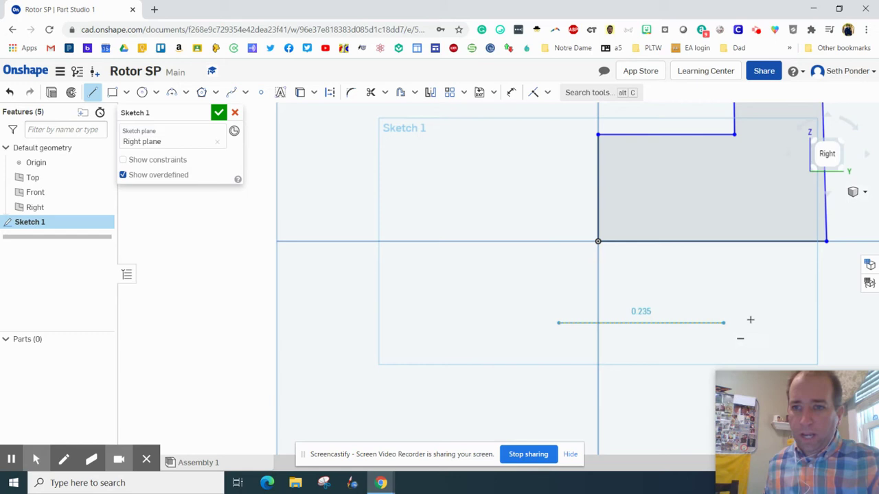
left_click(866, 323)
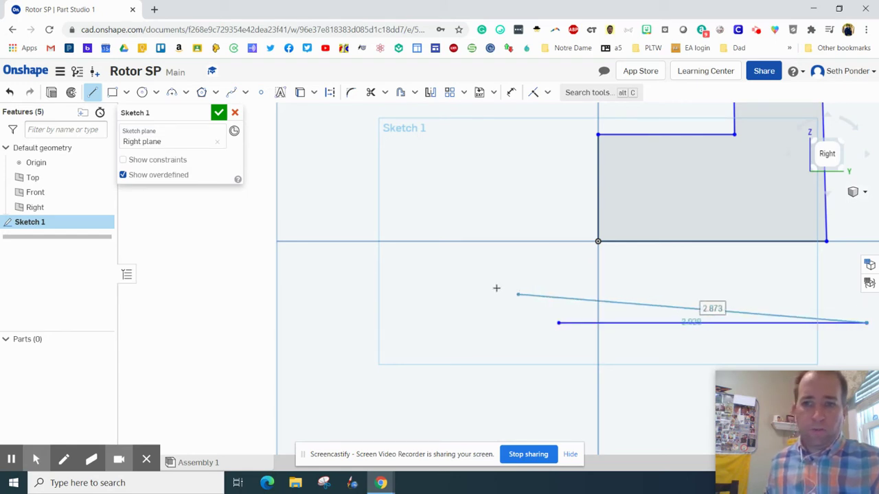
key("Escape")
Apply a Perpendicular constraint between the profile's bottom line and its slanted long outer line
mouse_move(536, 270)
middle_mouse_down()
mouse_move(435, 318)
mouse_move(460, 295)
middle_mouse_up()
scroll(460, 295, "up", 2)
scroll(542, 278, "down", 3)
scroll(542, 279, "down", 1)
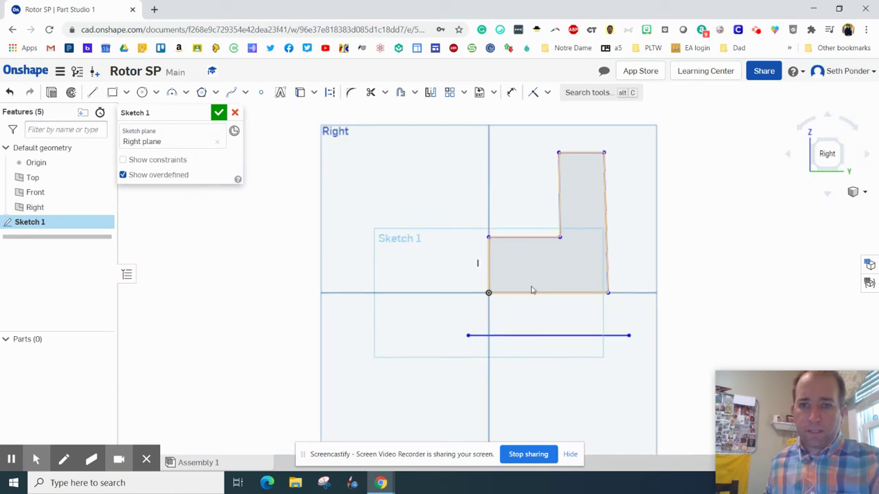
left_click(548, 92)
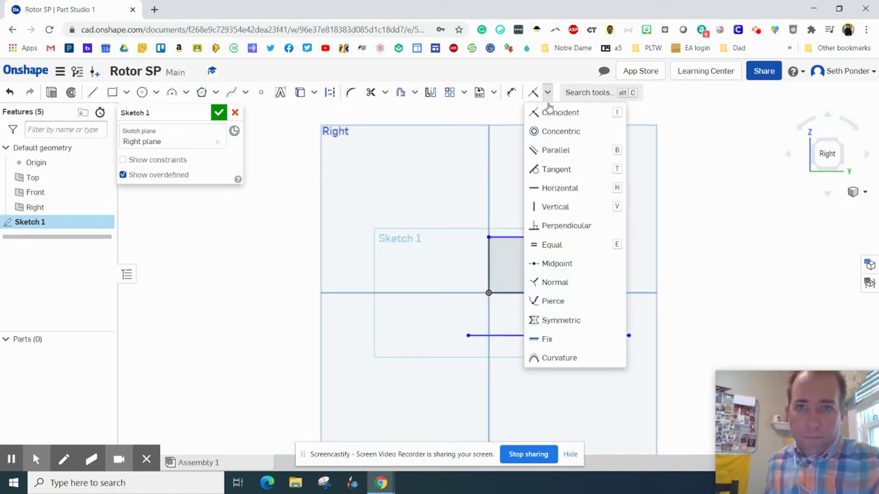
left_click(547, 227)
left_click(579, 292)
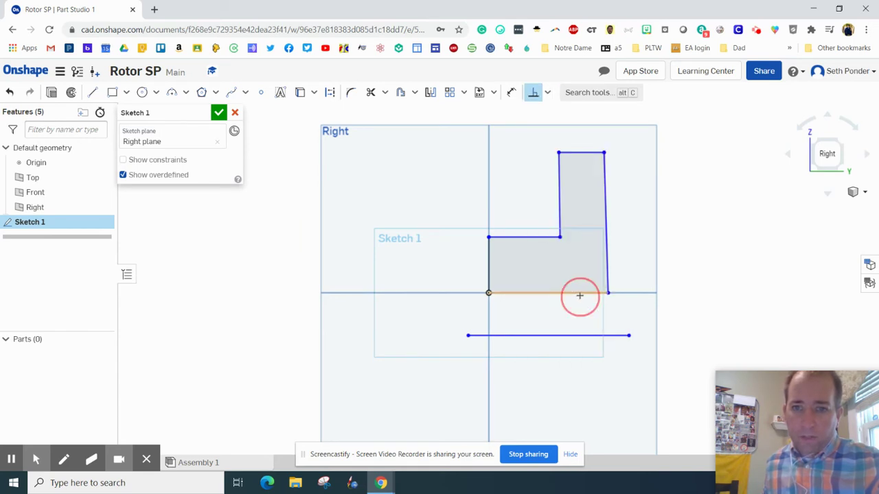
left_click(609, 271)
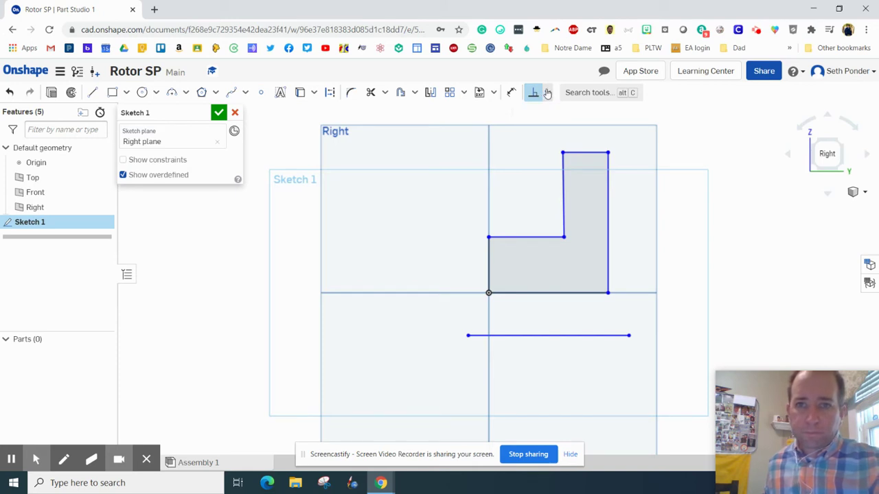
Dimension the distance between the separate horizontal line and the profile's bottom edge as 0.375 in
left_click(512, 94)
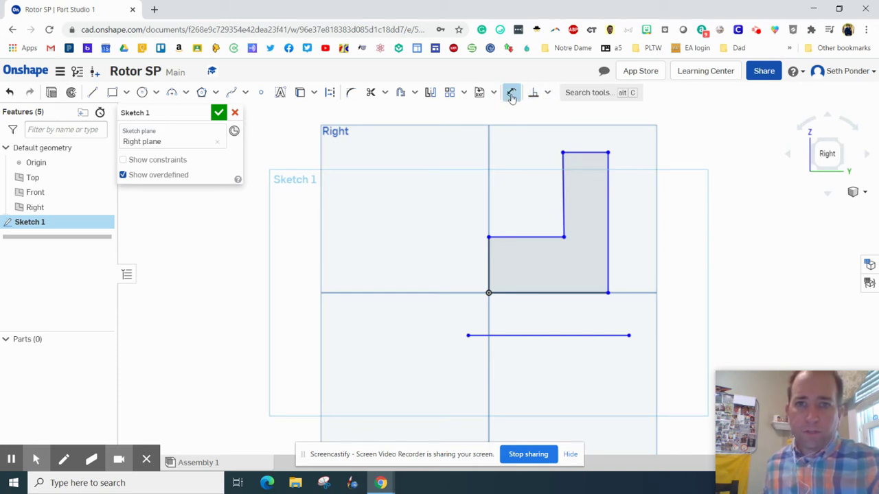
left_click(512, 334)
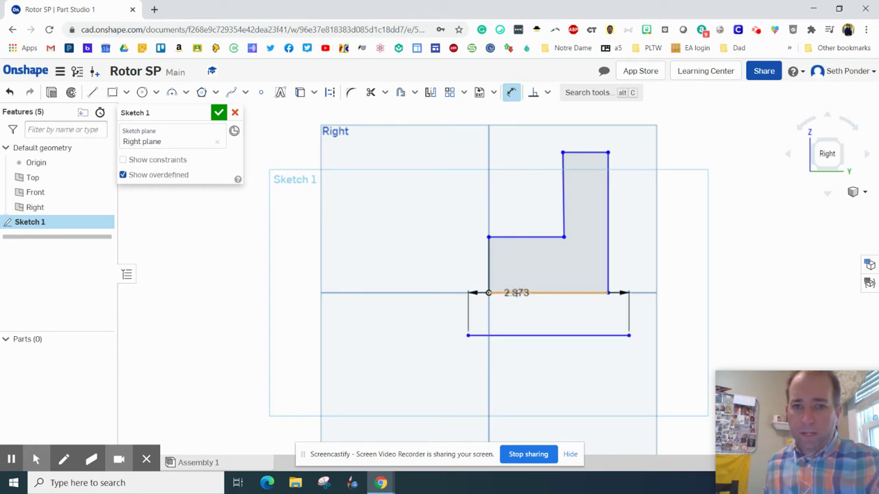
left_click(516, 293)
left_click(527, 314)
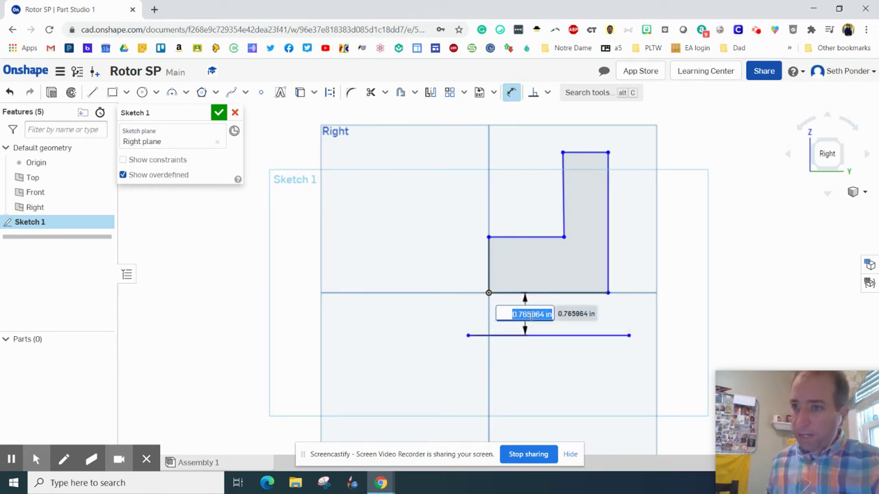
type(".375")
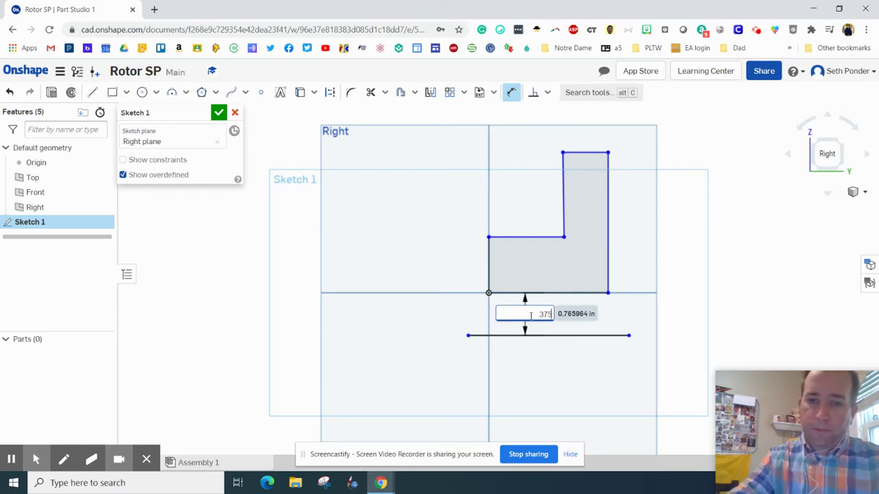
key("Return")
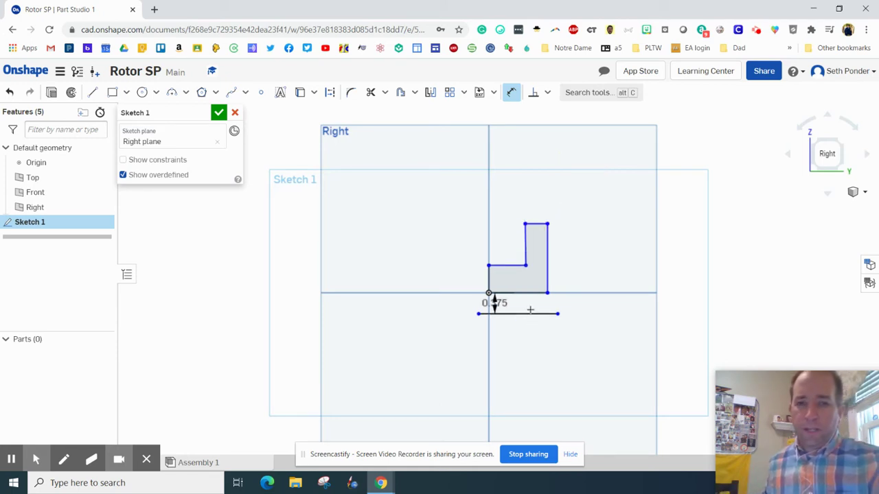
Dimension the distance from the separate horizontal line to the profile's lower step edge as 1 in
left_click(506, 266)
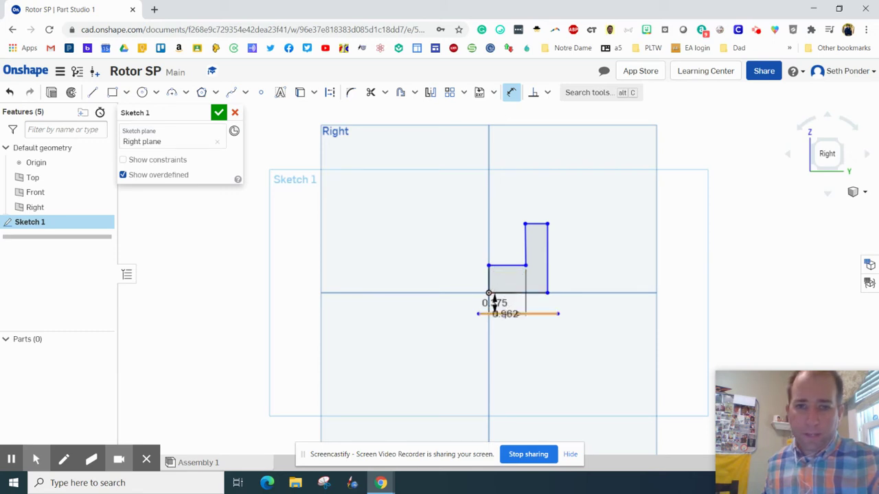
left_click(504, 314)
left_click(434, 284)
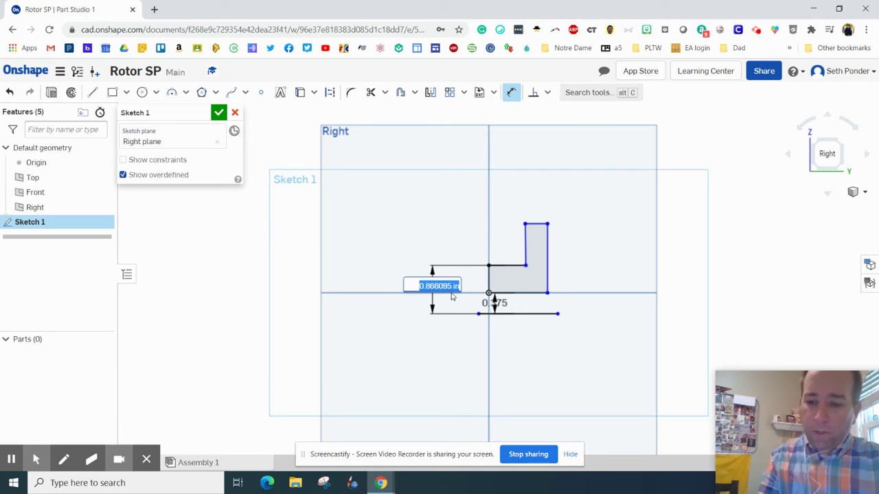
type("1")
key("Return")
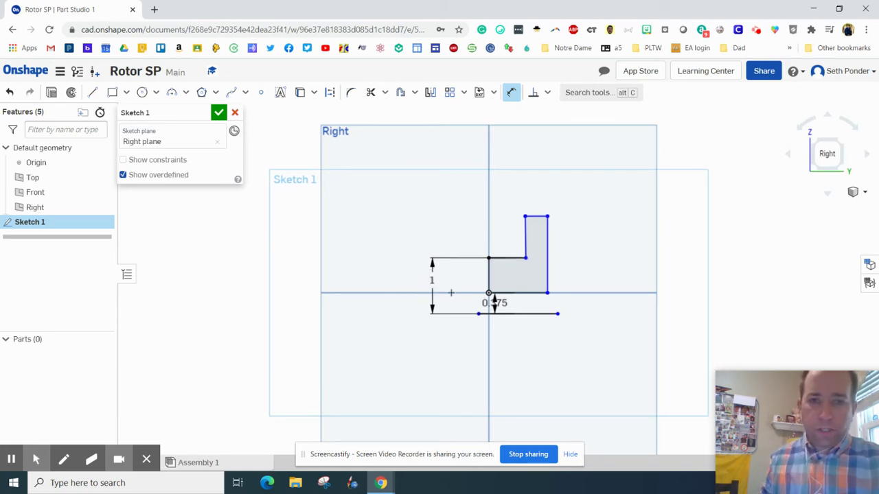
Dimension the distance from the separate horizontal line to the profile's top edge as 2.5 in
left_click(537, 217)
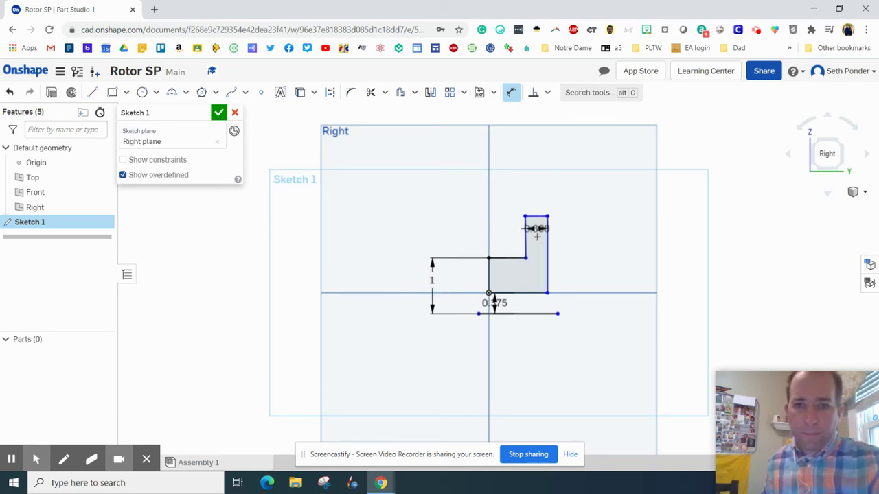
left_click(536, 313)
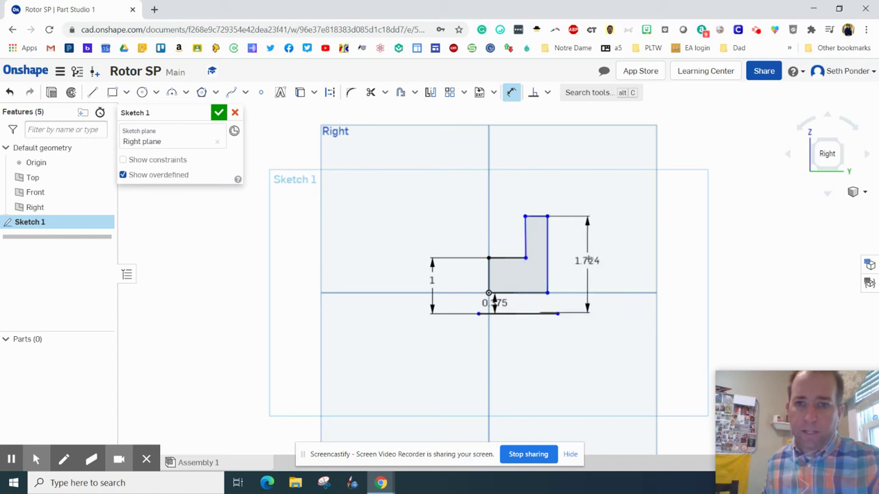
left_click(589, 260)
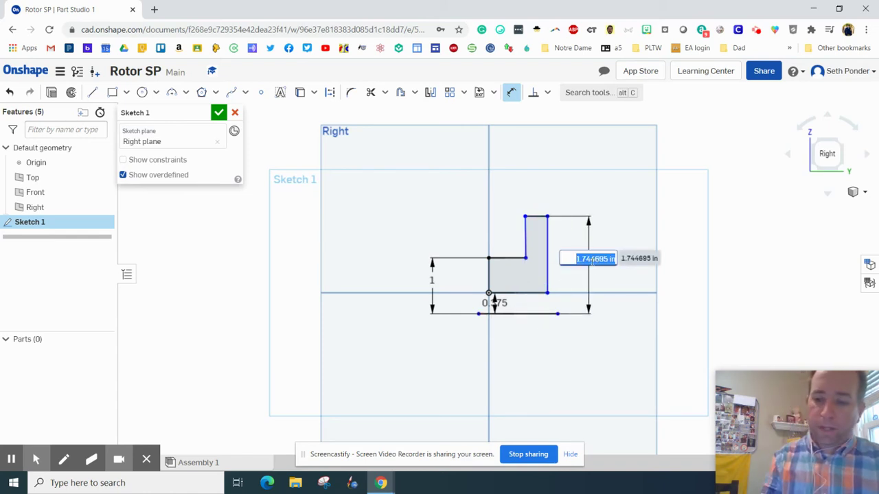
type("2.5")
key("Return")
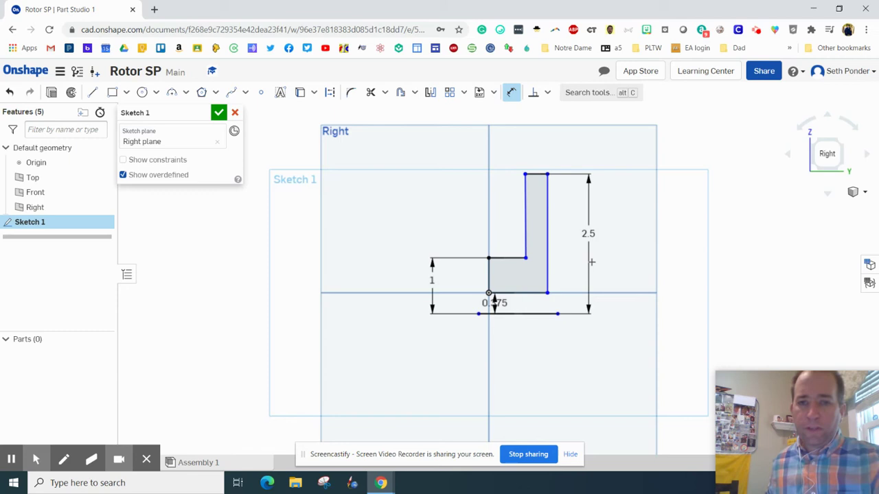
Dimension the profile's overall width between its two outer vertical edges as 1 in
left_click(547, 196)
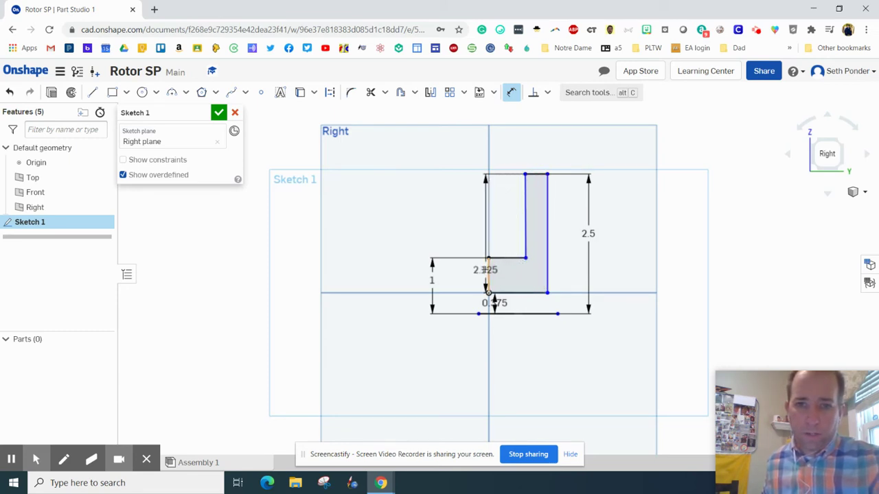
left_click(489, 261)
left_click(515, 136)
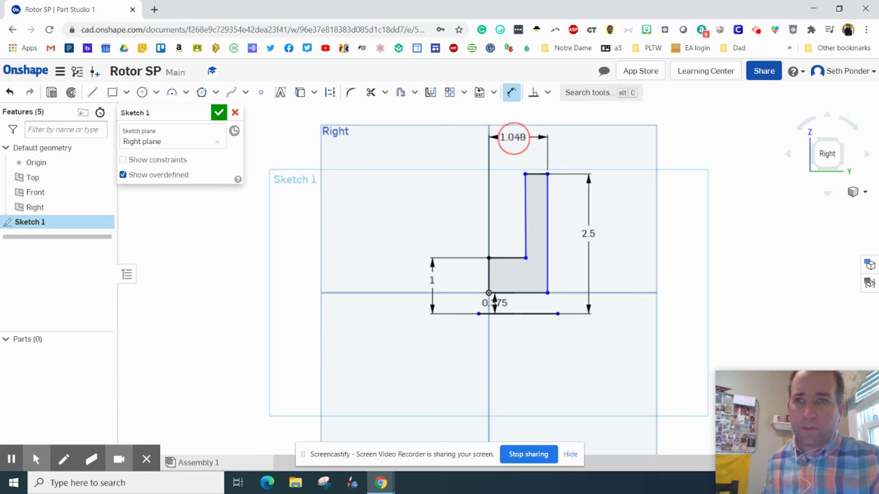
type("1")
key("Return")
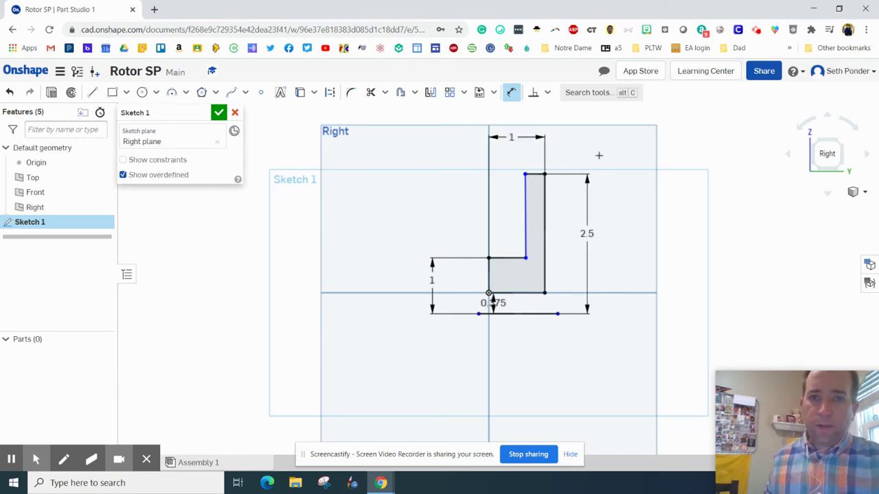
Dimension the length of the profile's short top edge as 0.5 in
left_click(530, 175)
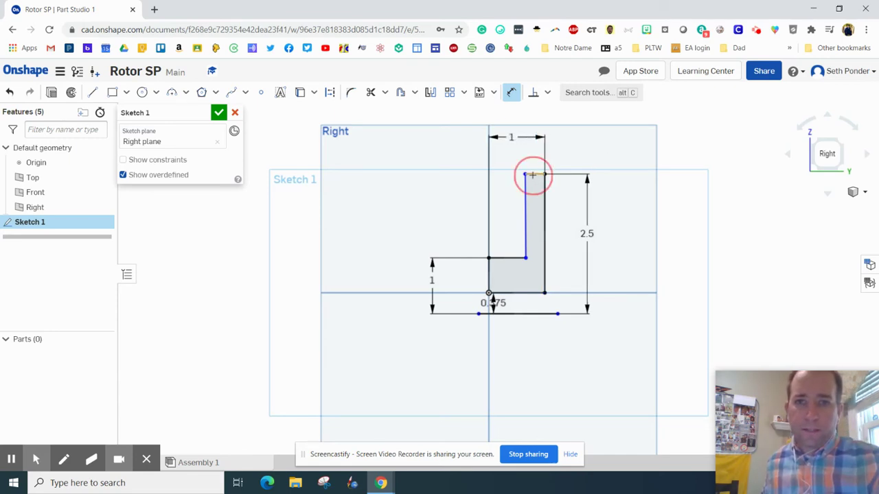
left_click(539, 159)
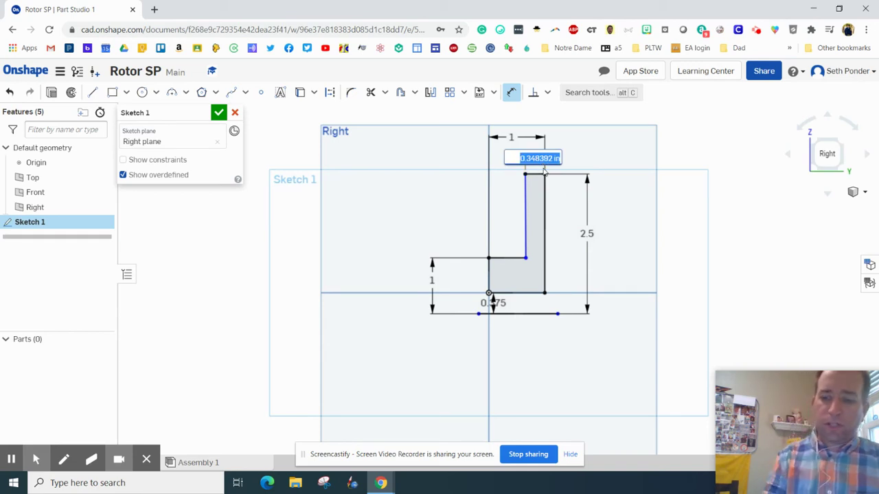
type("0.5")
key("Return")
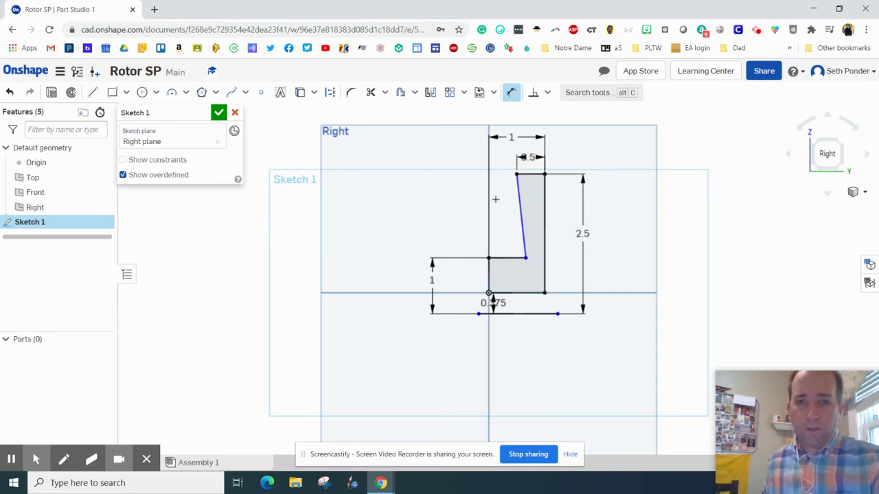
Apply a Perpendicular constraint between the profile's top edge and the slanted inner line, and finish the sketch
left_click(532, 94)
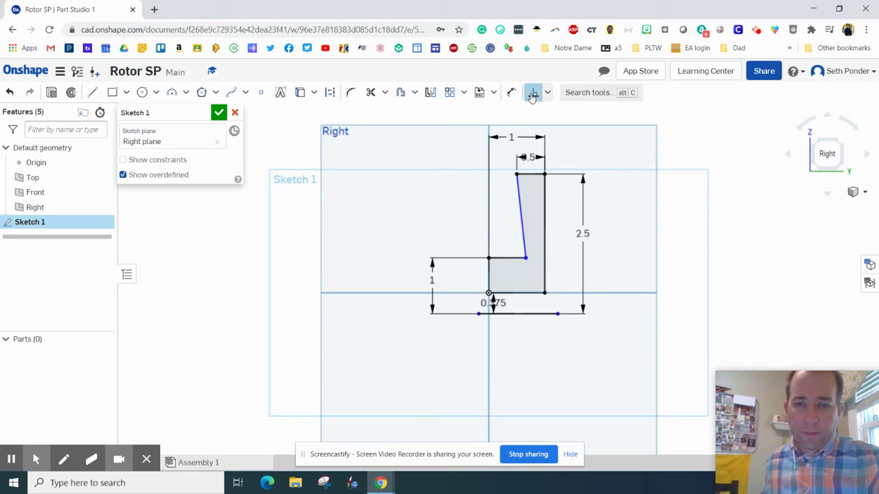
left_click(526, 175)
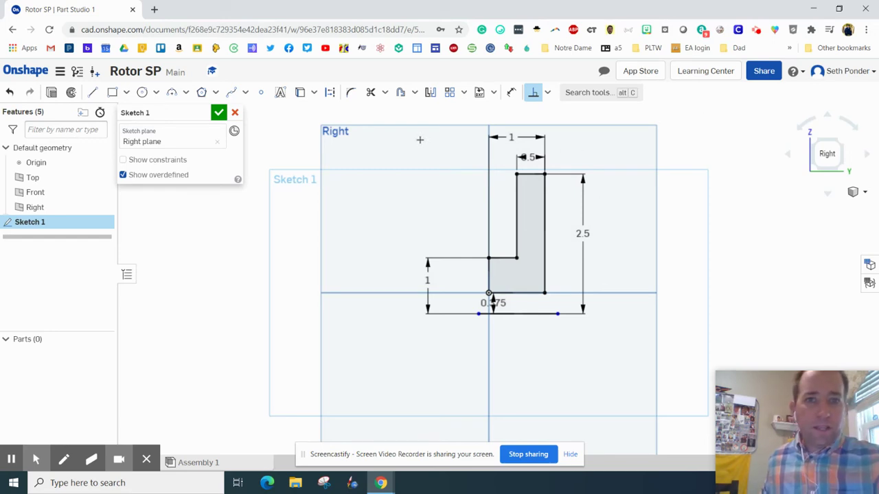
left_click(219, 113)
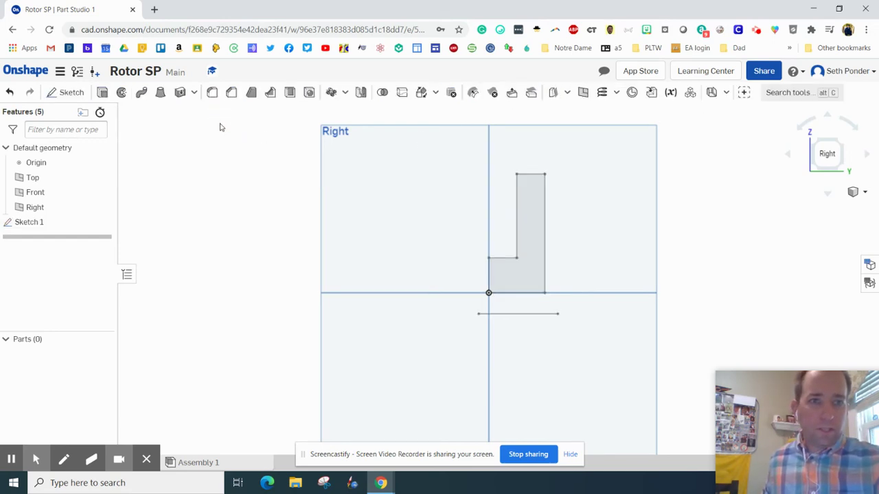
Revolve the L-shaped profile a full turn around the separate horizontal line as a new solid
left_click(817, 141)
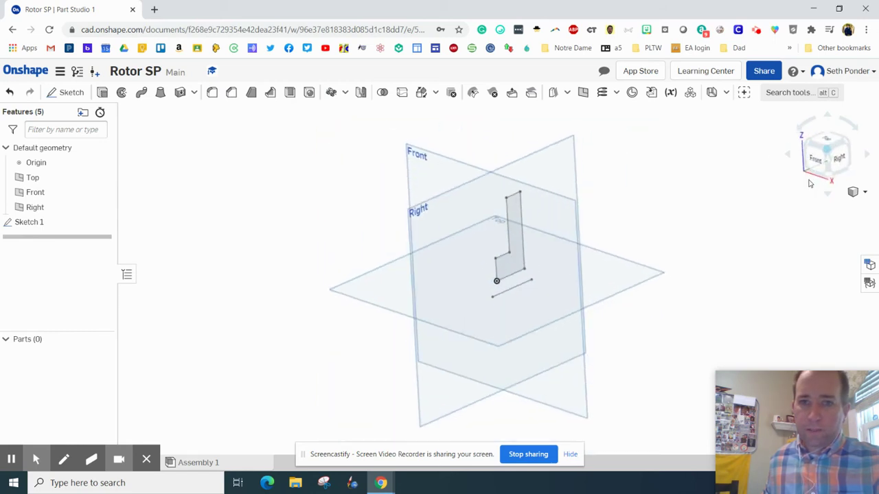
left_click(122, 92)
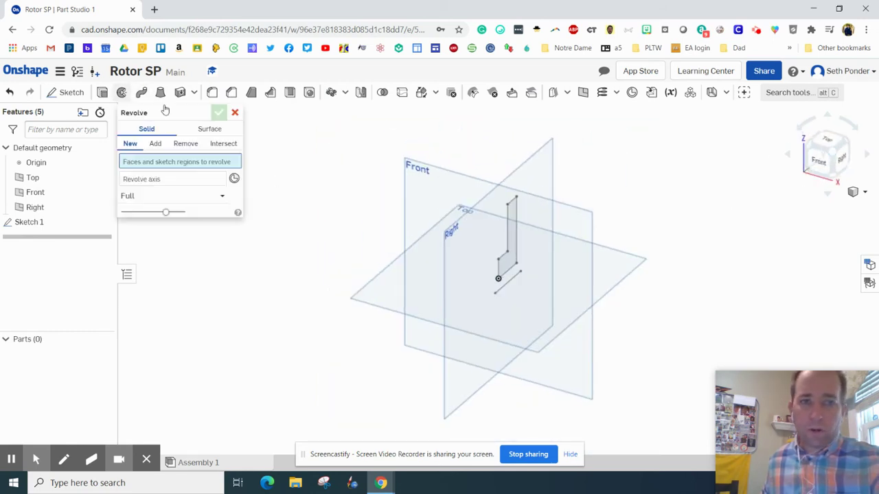
left_click(513, 221)
left_click(154, 193)
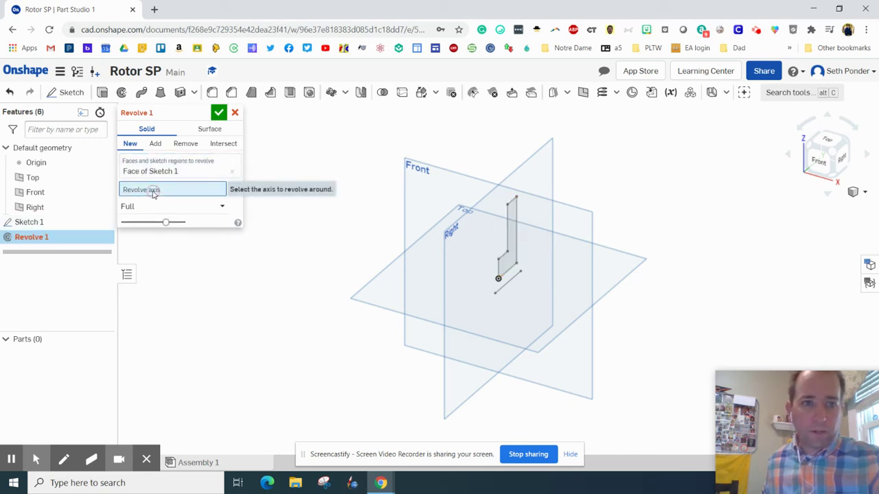
left_click(509, 284)
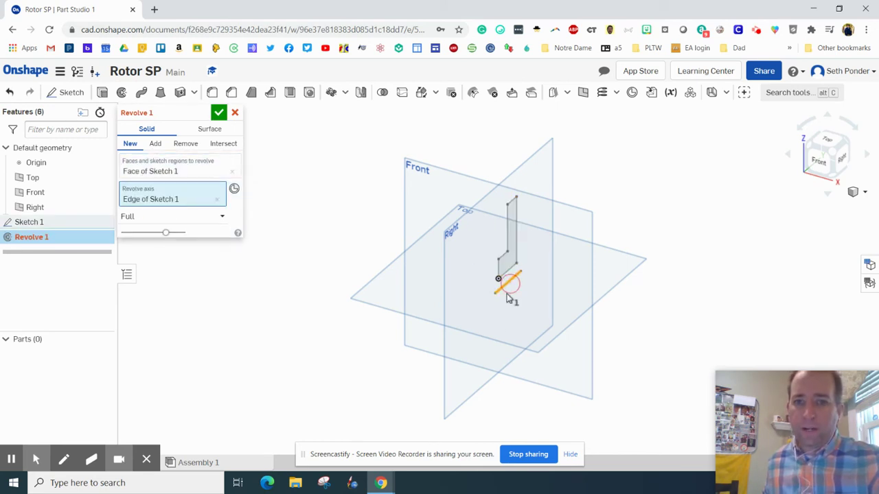
left_click(219, 111)
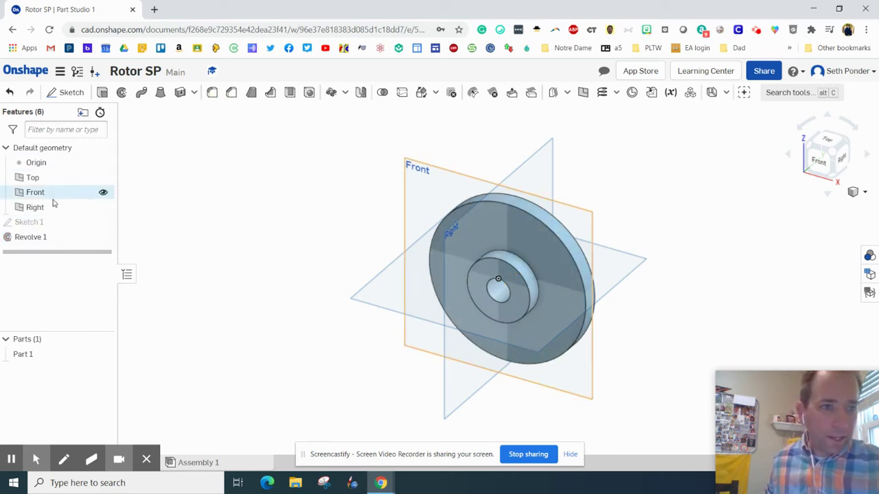
Hide the Right plane and start a sketch on the large disc's front face, viewed straight on
left_click(102, 208)
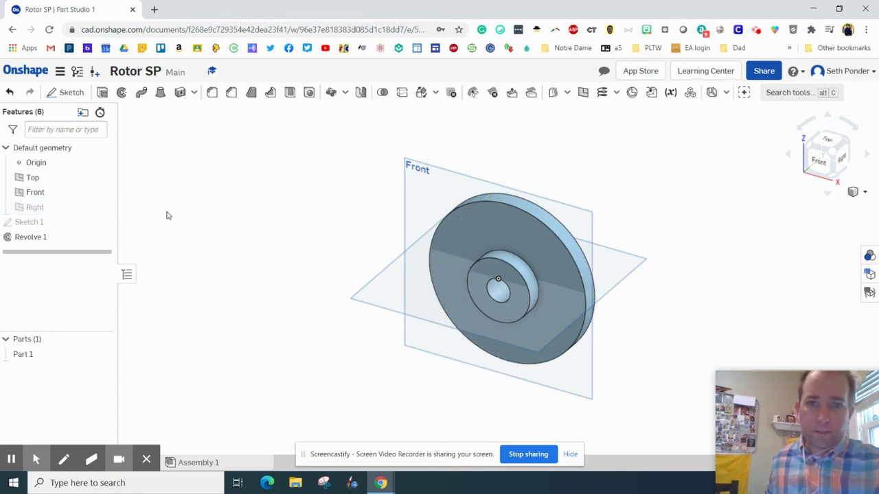
left_click(487, 223)
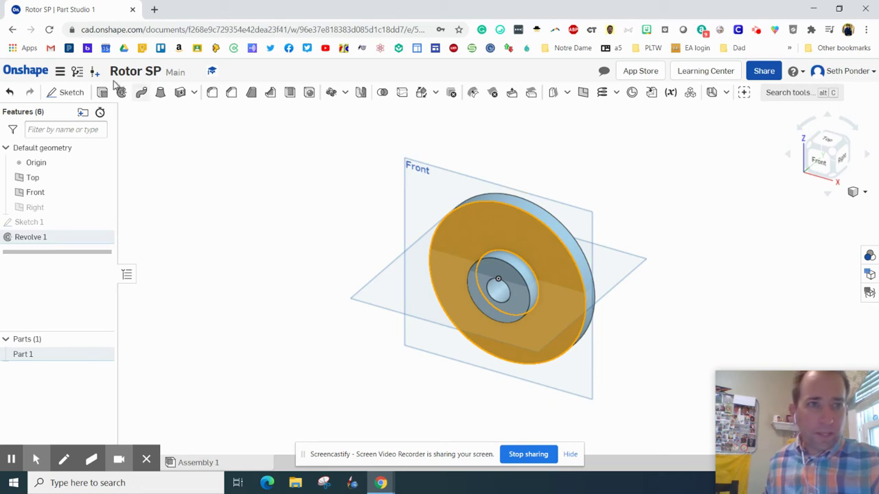
left_click(60, 96)
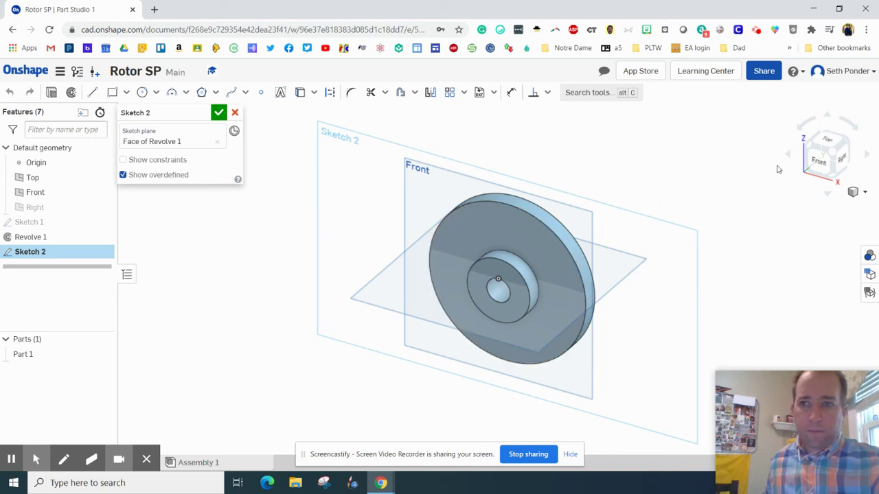
left_click(818, 162)
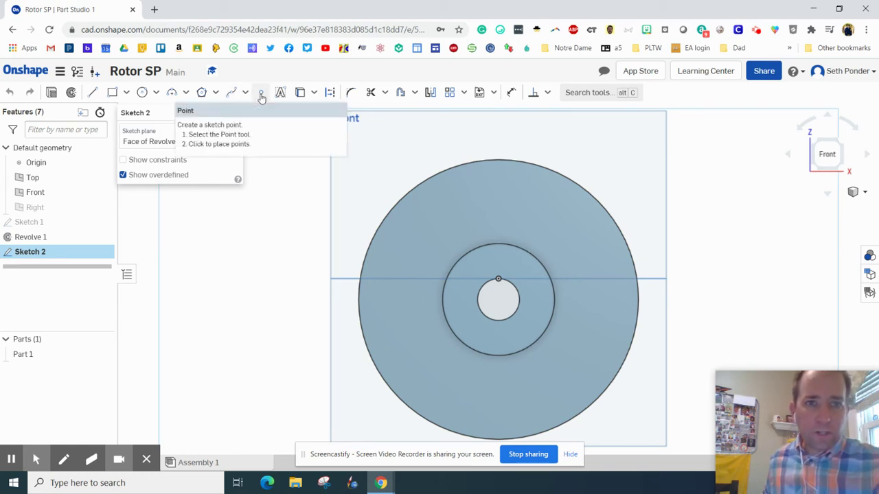
Place a point at the bore's center and sketch a circle about 0.79 in in diameter directly above it on the disc
left_click(261, 95)
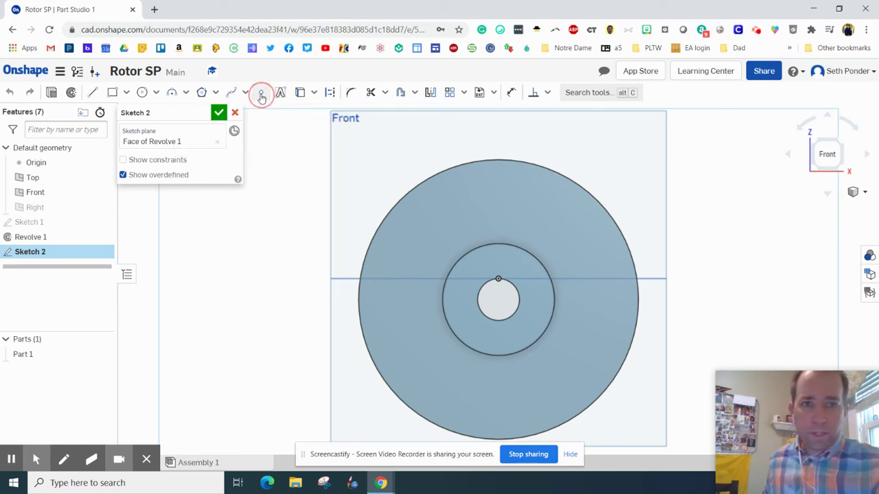
left_click(498, 300)
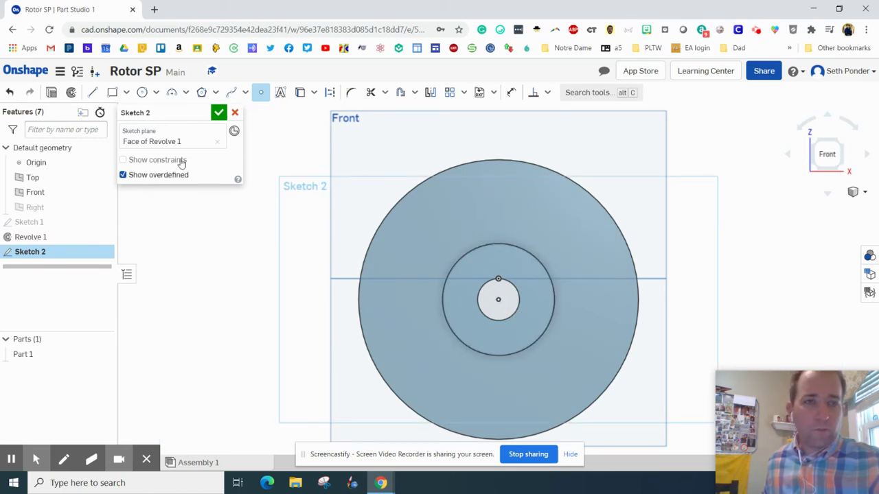
left_click(141, 93)
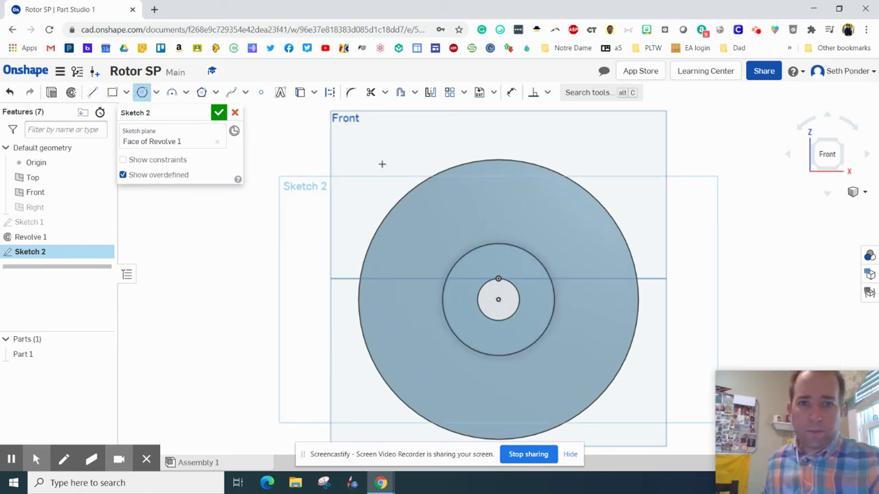
left_click(499, 207)
left_click(475, 203)
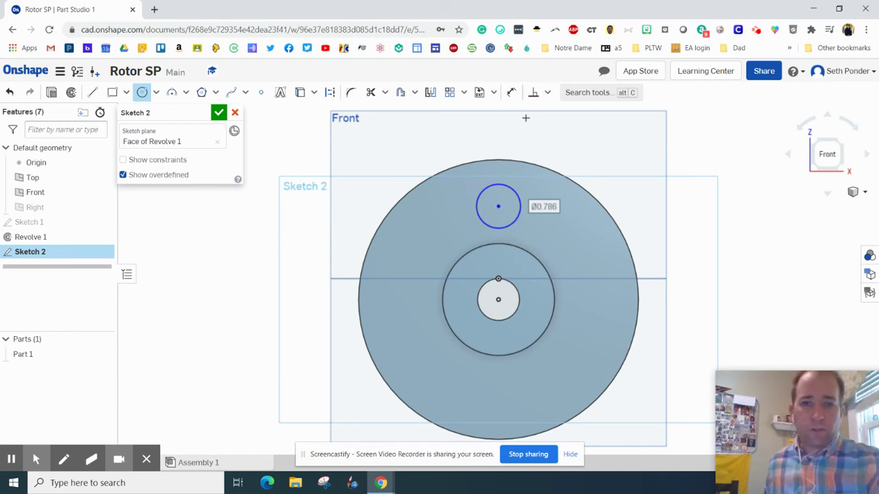
Dimension the vertical distance from the bore's center point to the small circle's center as 1.65 in
left_click(509, 94)
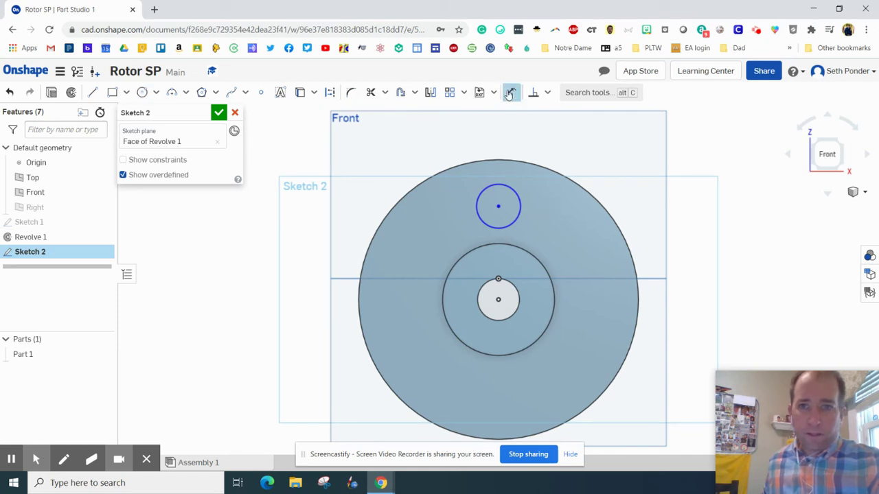
left_click(497, 300)
left_click(498, 206)
left_click(703, 240)
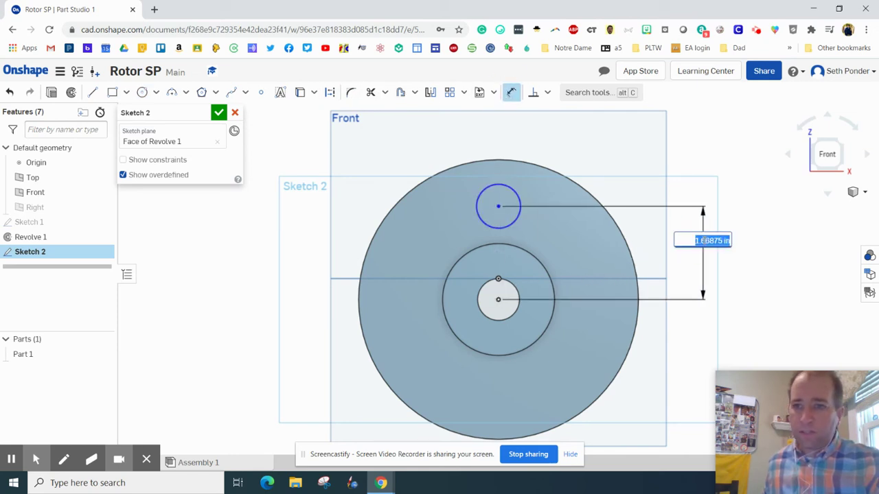
type("1.65")
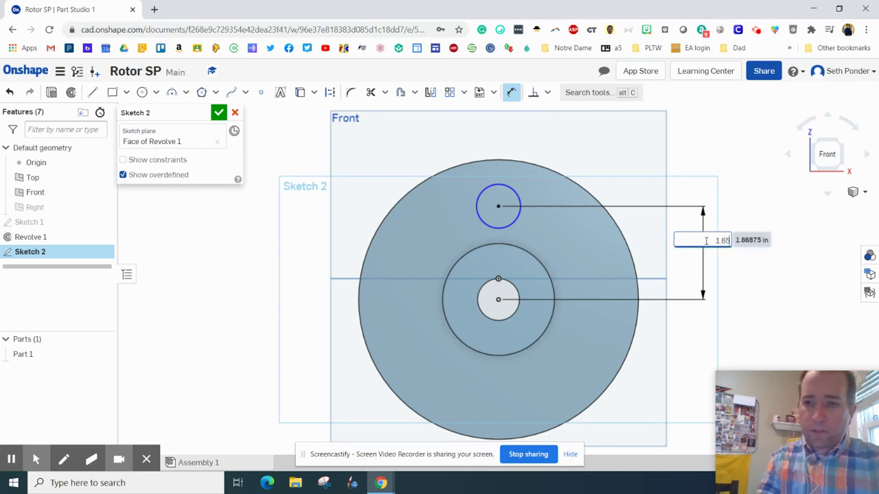
key("Return")
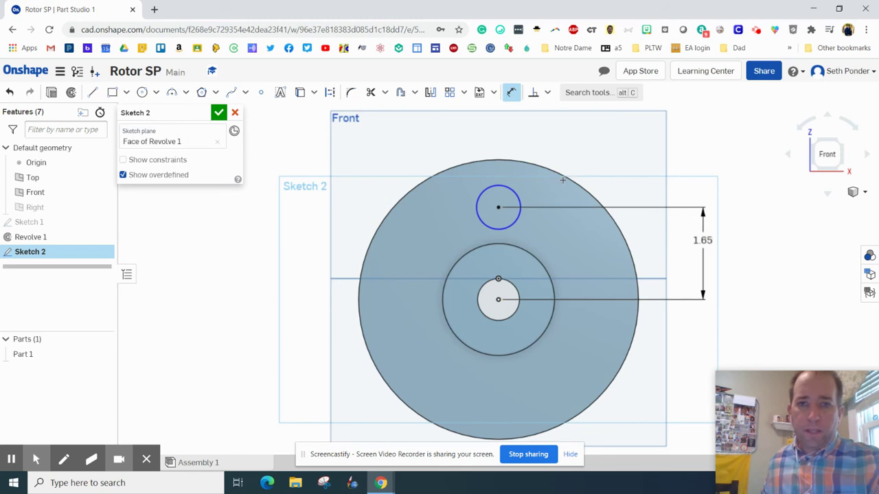
Dimension the small circle's diameter as 0.5 in and finish the sketch
left_click(515, 195)
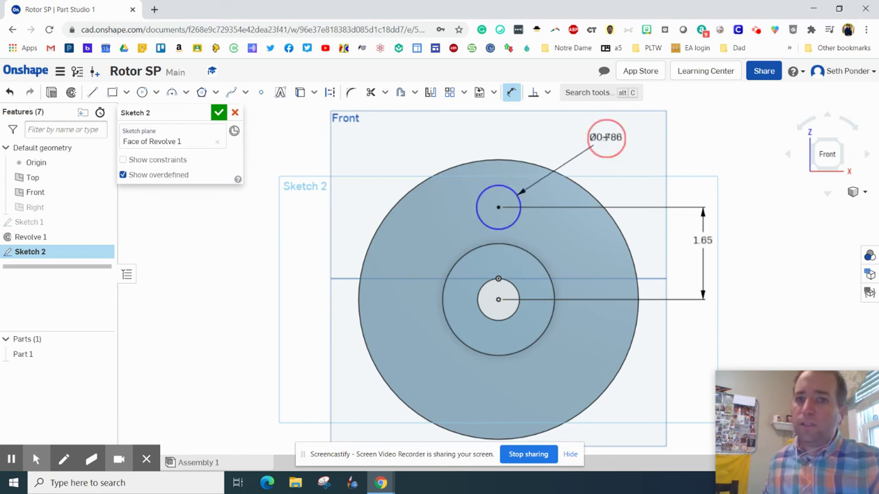
left_click(605, 140)
key("BackSpace")
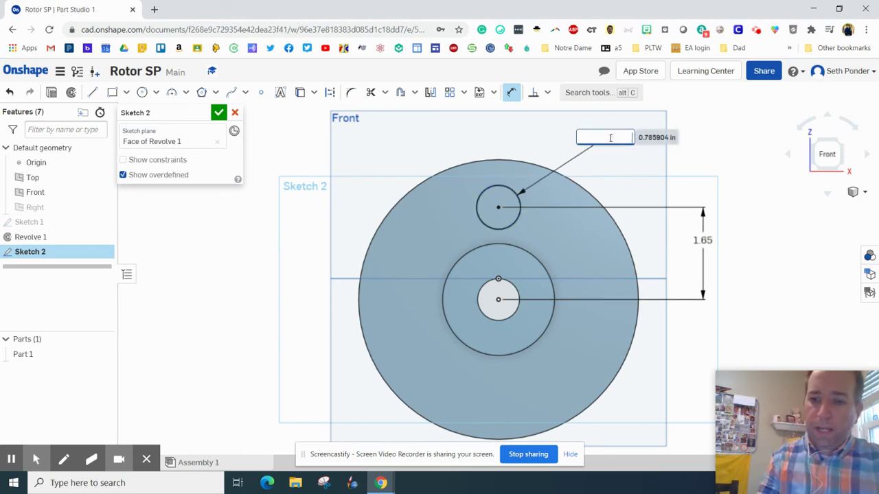
type(".5")
key("Return")
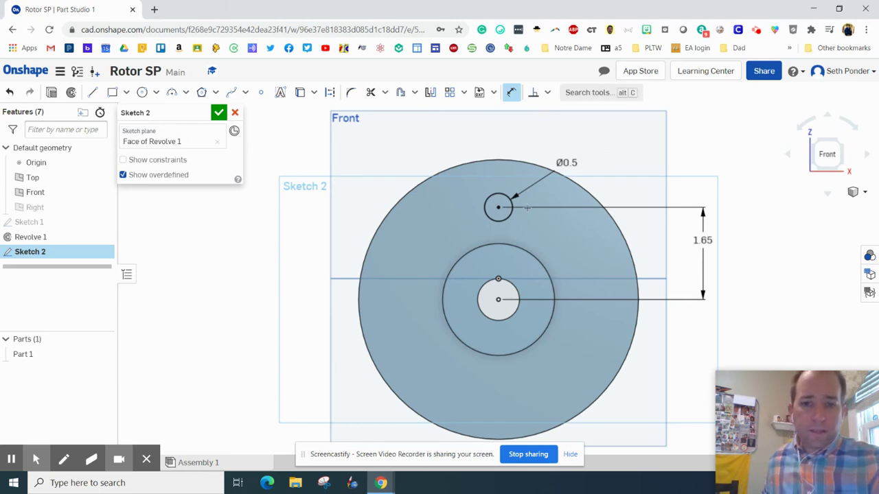
left_click(219, 112)
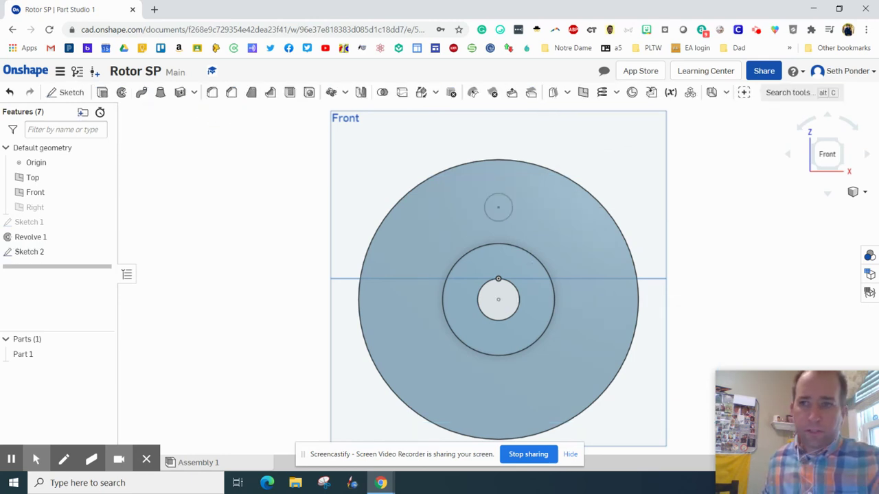
left_click(844, 148)
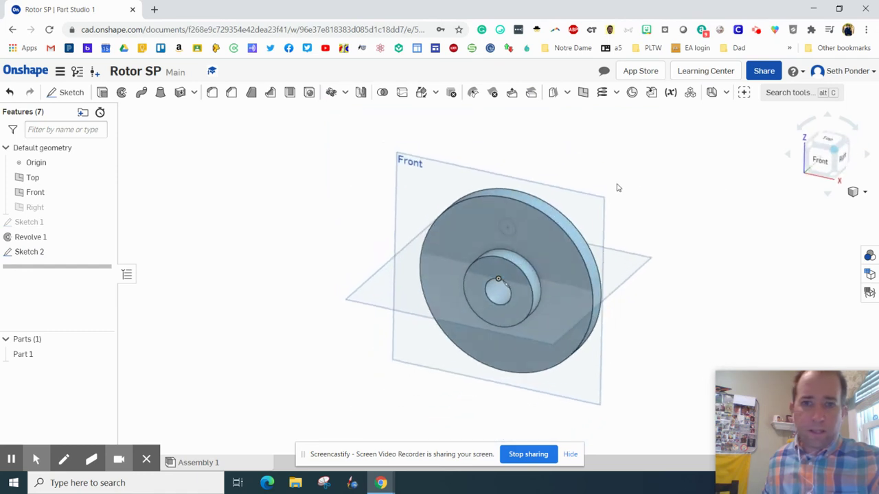
Cut the small circle's sketch region through all of the disc with a Remove extrude
left_click(102, 93)
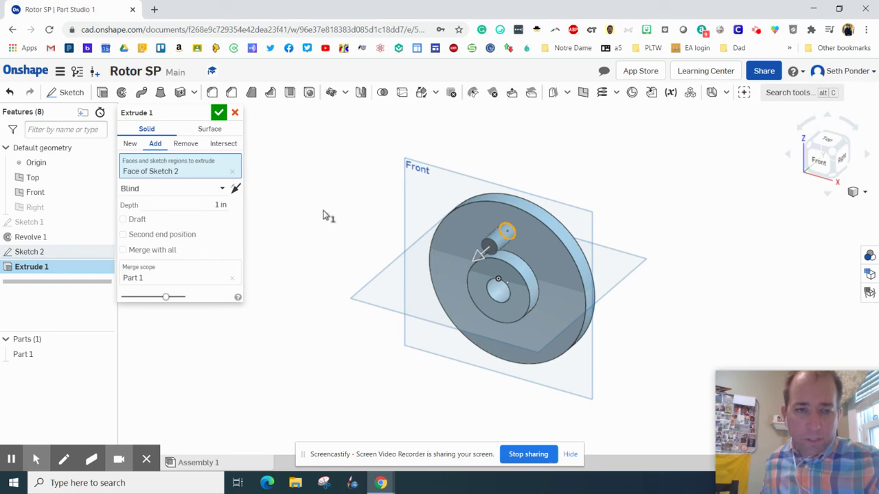
left_click(194, 145)
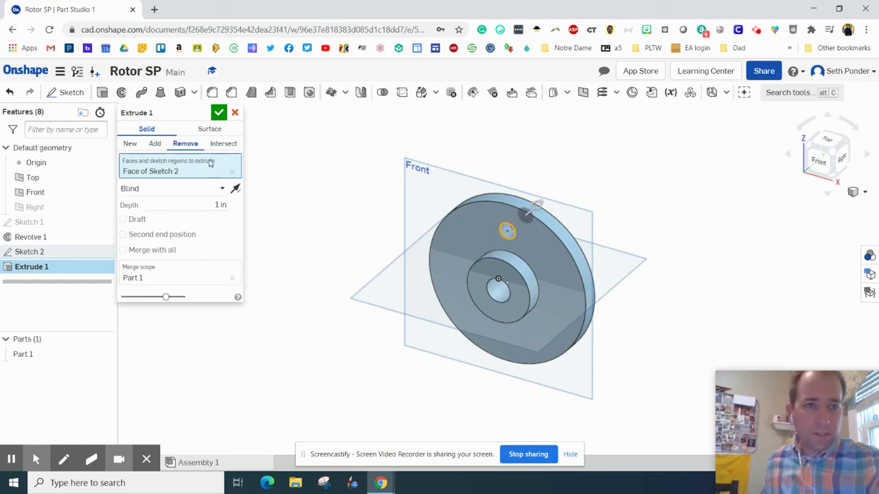
left_click(202, 189)
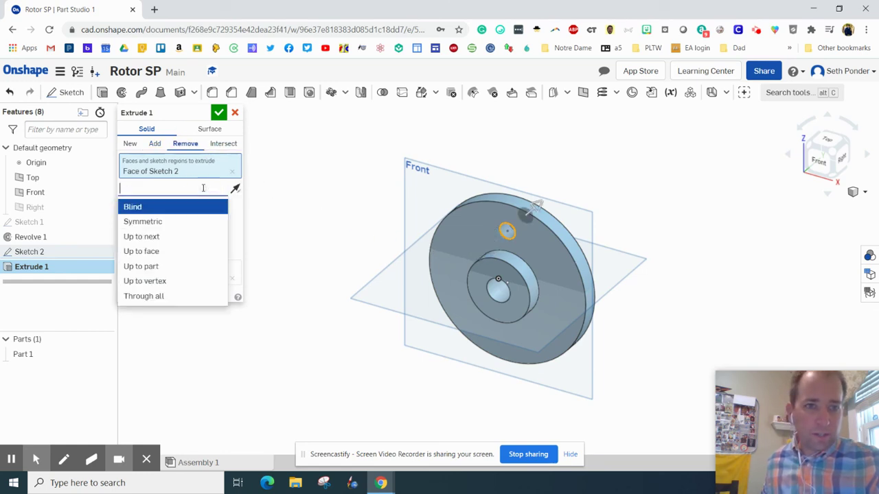
left_click(158, 295)
left_click(219, 112)
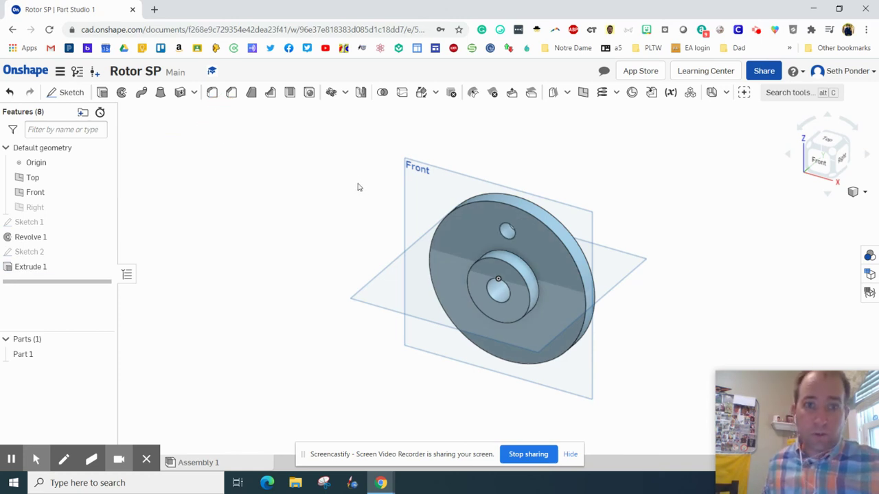
Set up a circular feature pattern of the small hole's cut, using the hub's circular front edge as the axis
left_click(344, 92)
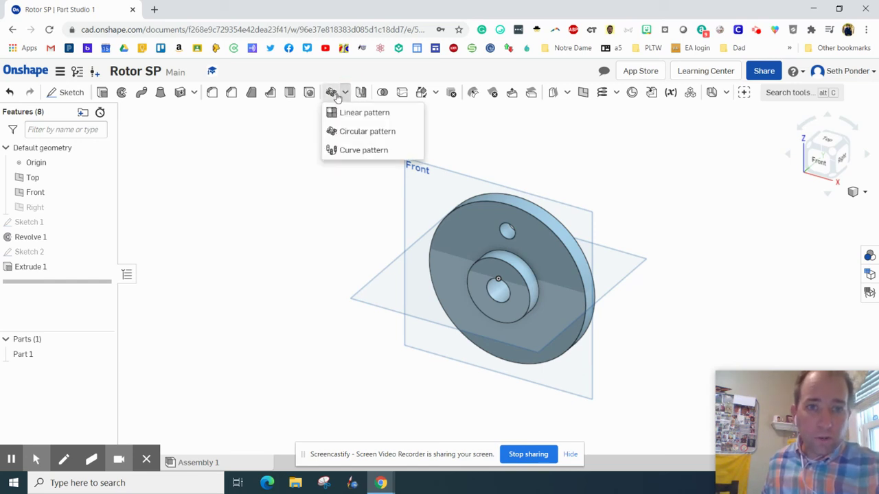
left_click(340, 133)
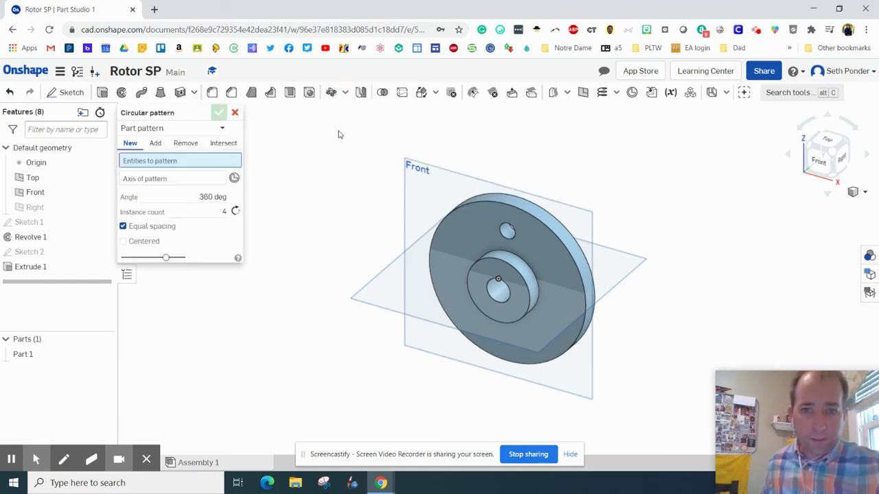
left_click(165, 129)
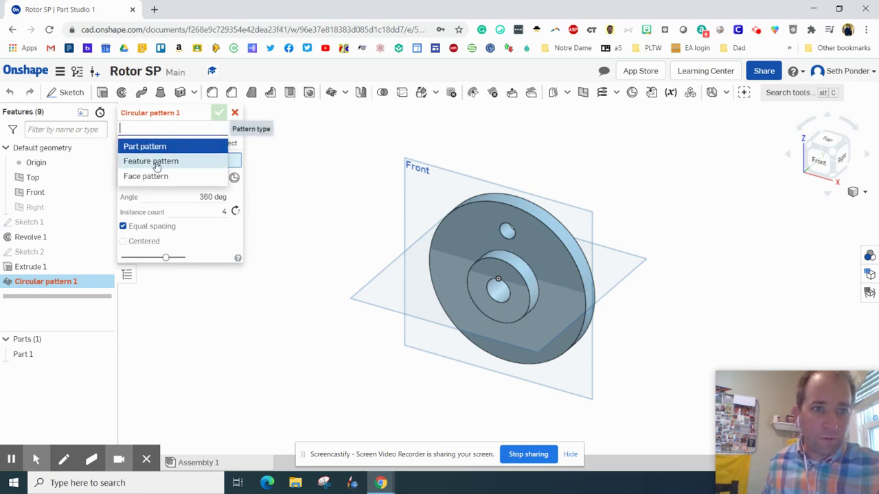
left_click(157, 162)
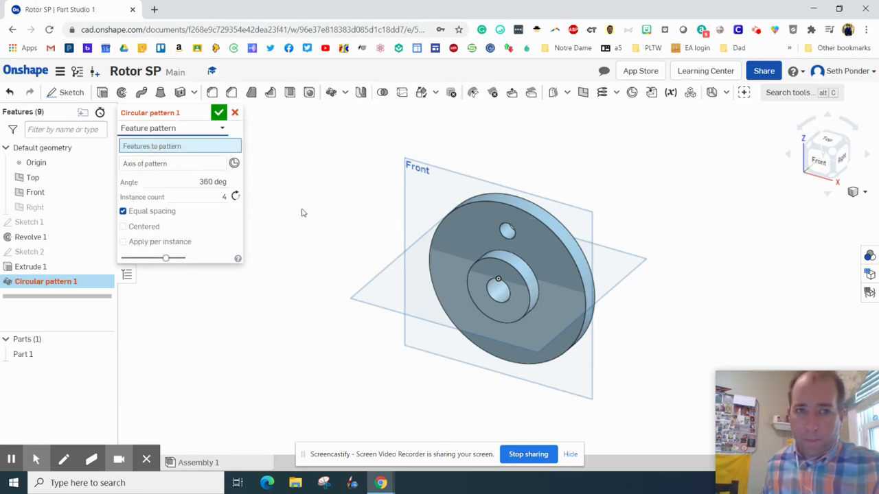
left_click(508, 232)
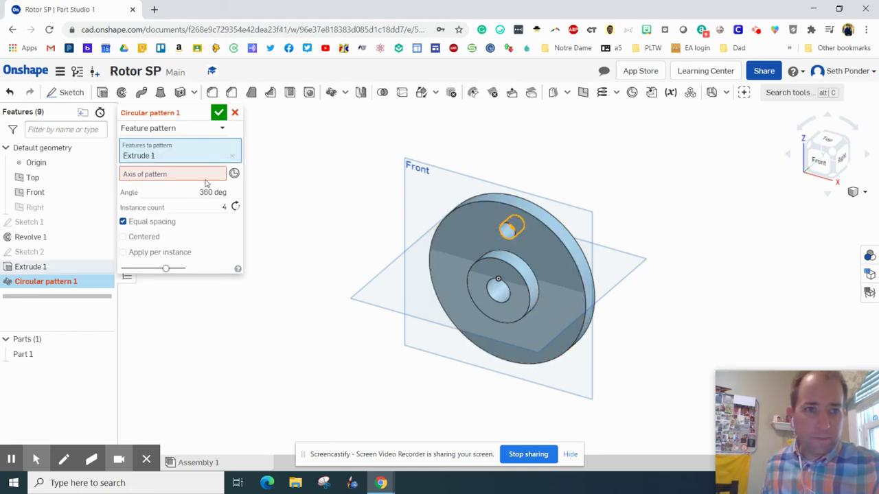
left_click(145, 176)
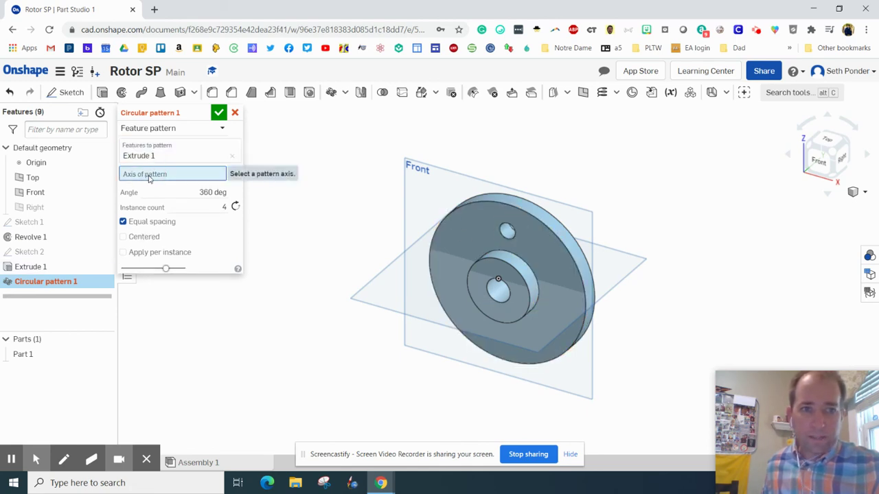
left_click(481, 269)
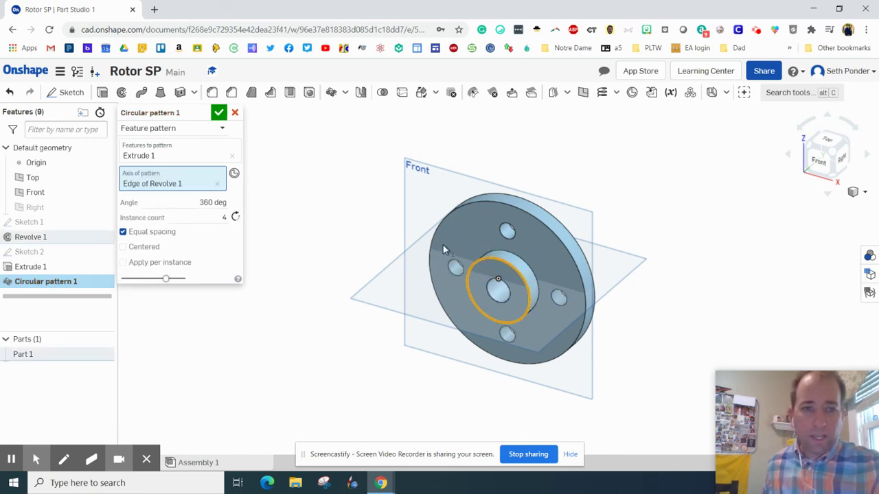
Set the circular pattern's instance count to 10 and complete it, then check the part from the back and front
left_click(226, 217)
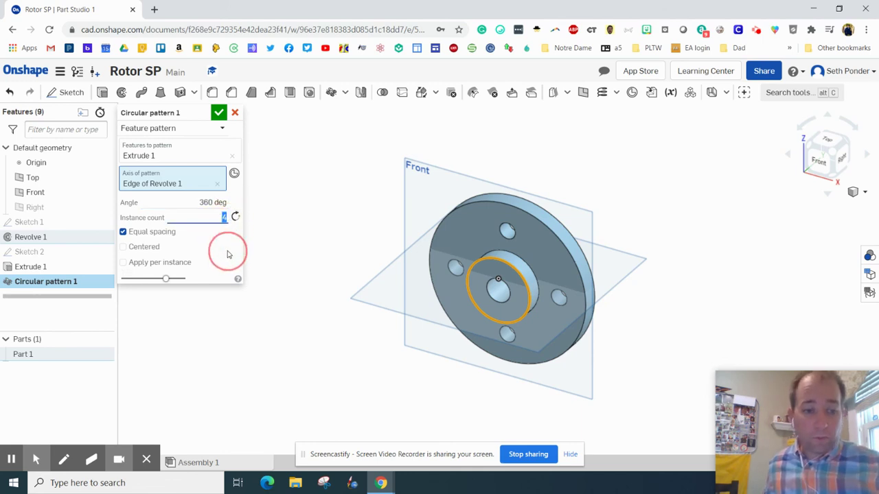
type("10")
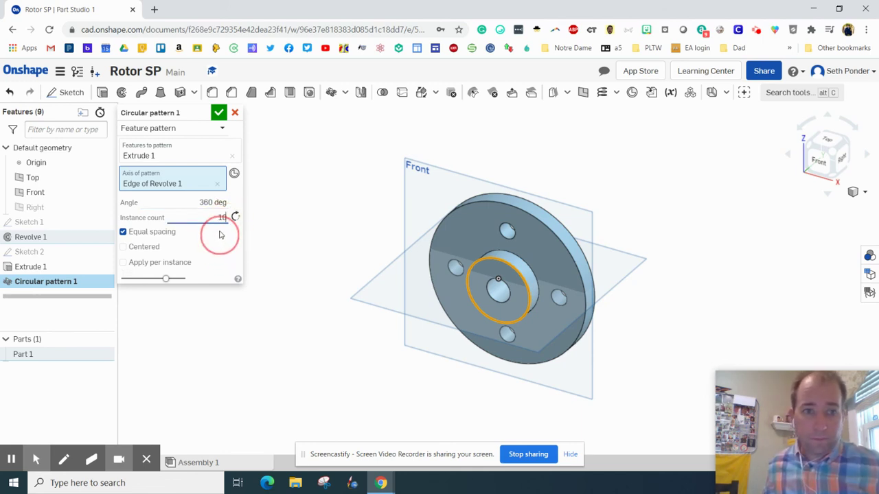
left_click(206, 203)
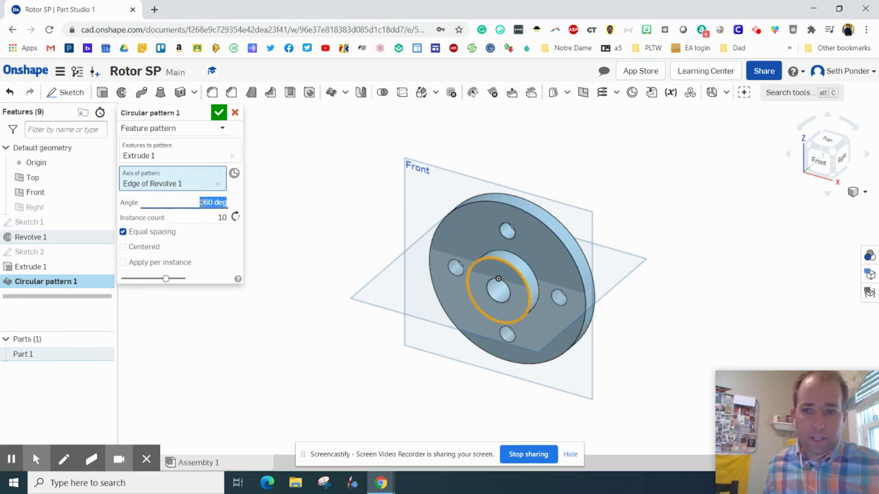
left_click(219, 113)
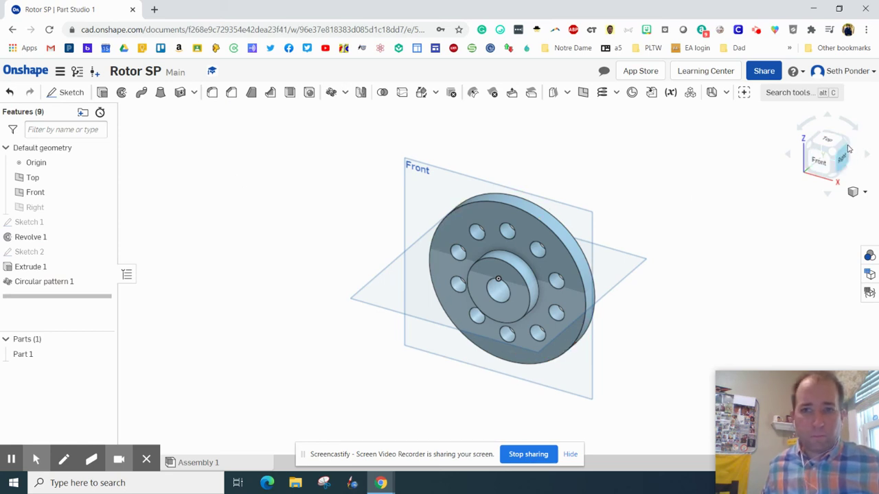
left_click(848, 147)
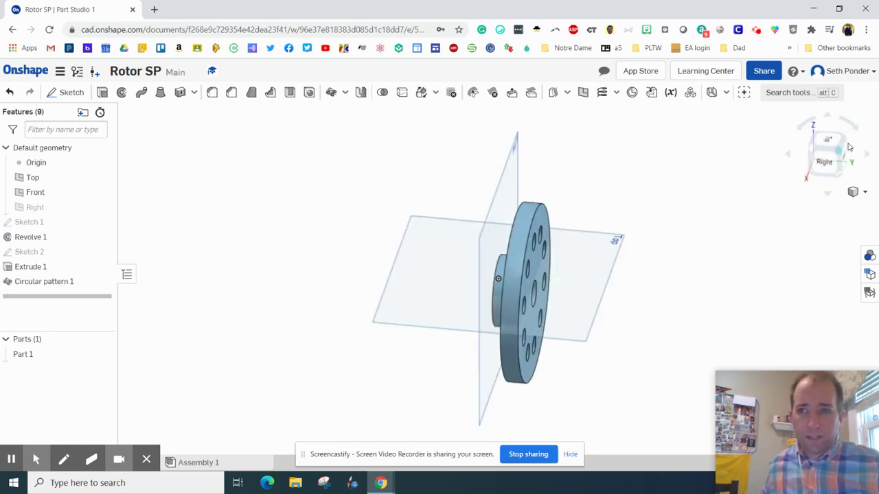
left_click(812, 149)
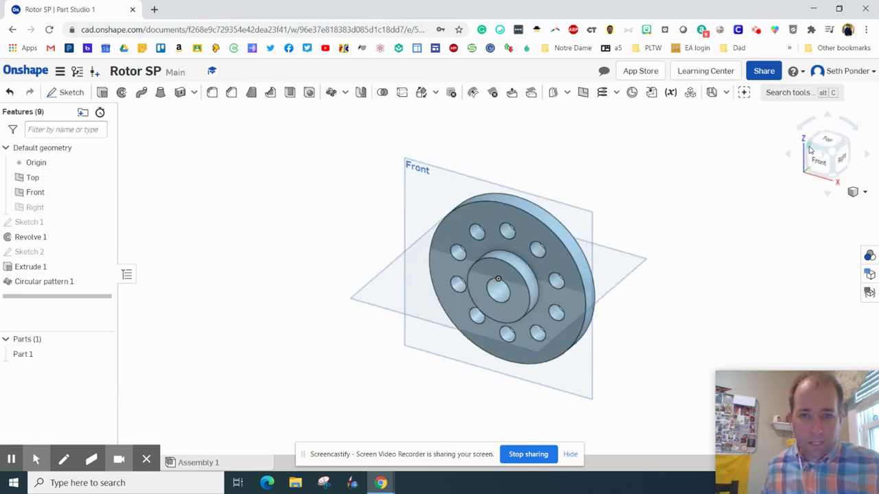